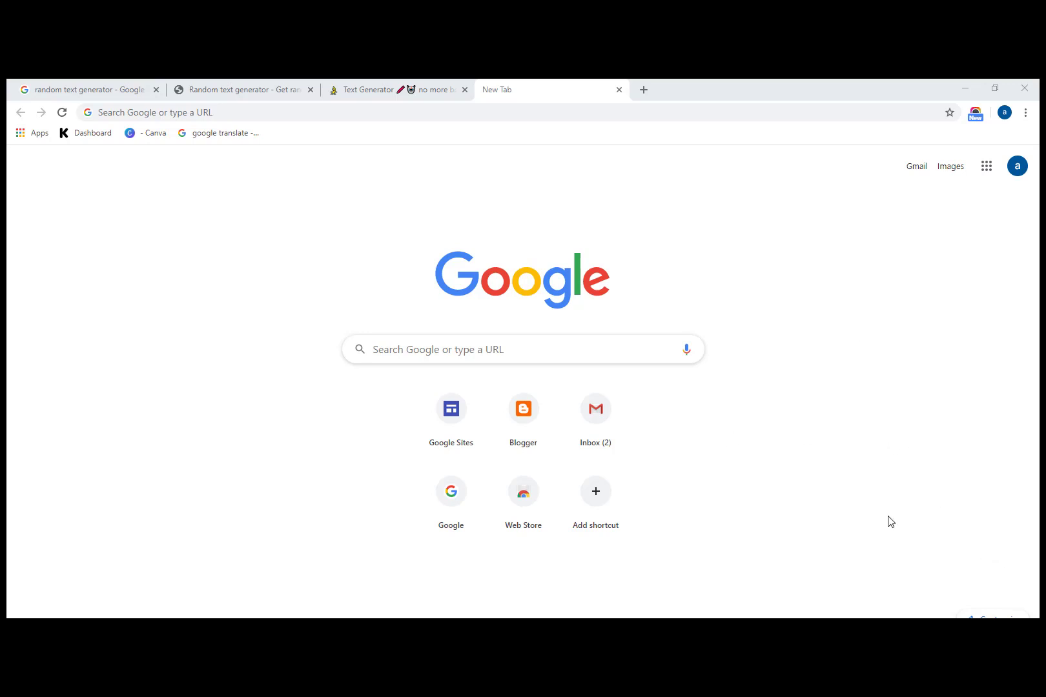
Step: Open blogger.com and dismiss the European Union cookie notice
click(797, 110)
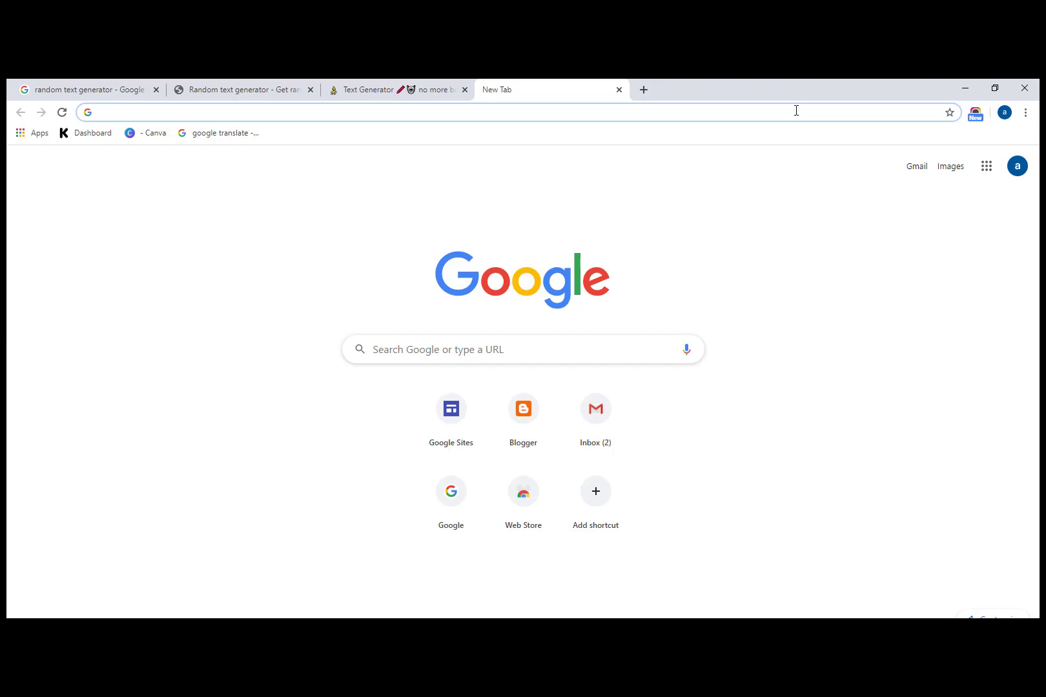
text(b)
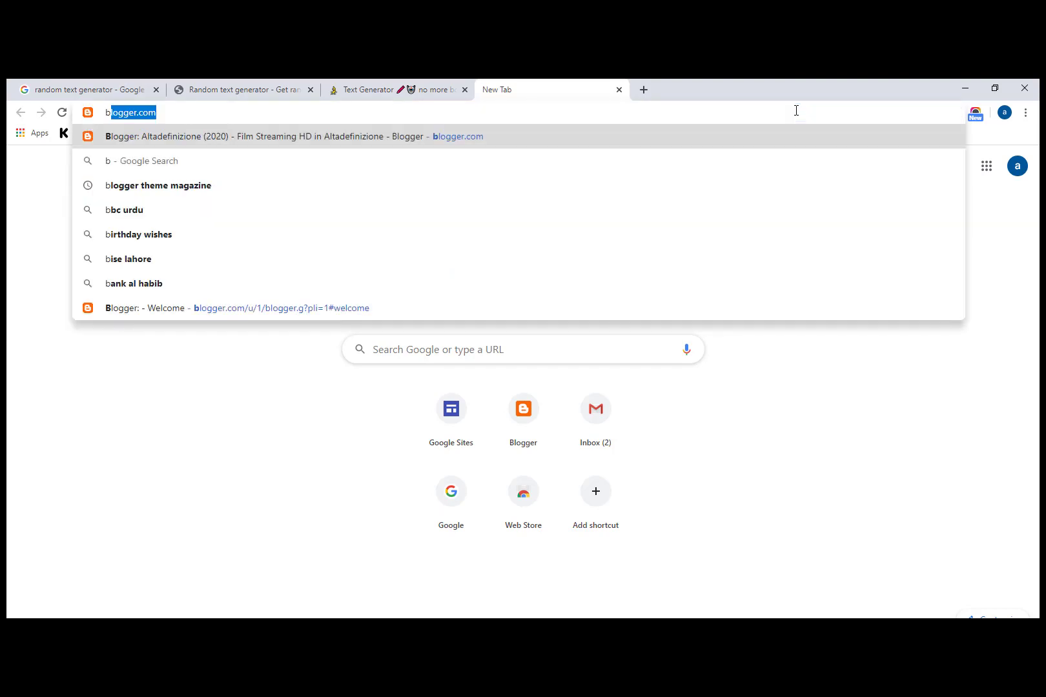
key(Return)
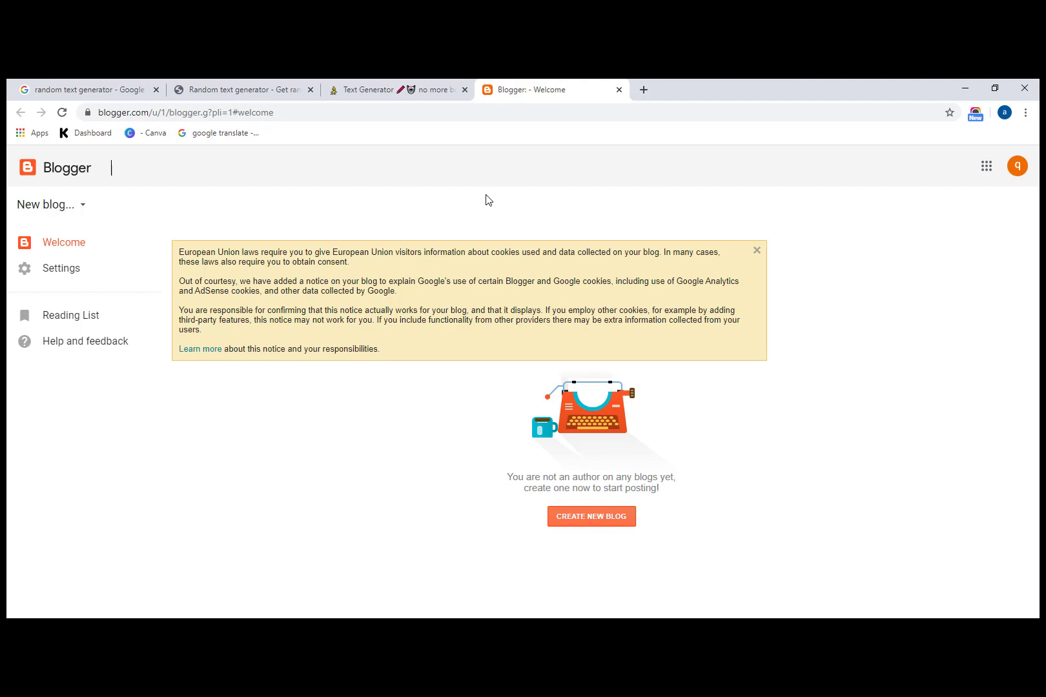
click(757, 250)
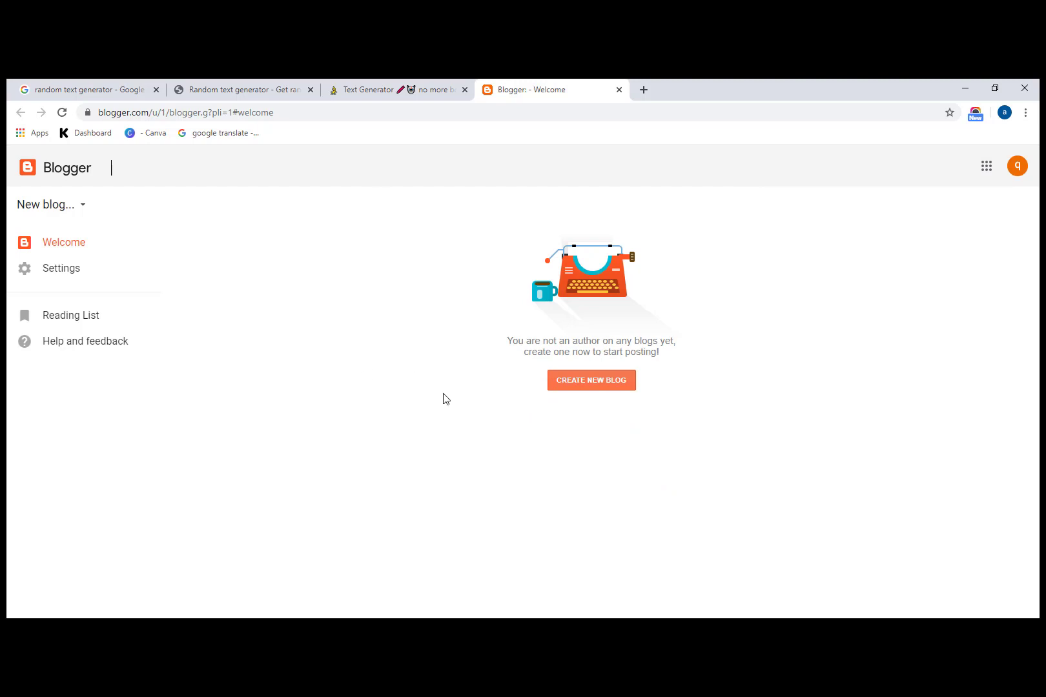
Step: Start a new blog titled "how to create a blogger" and paste the same text as its address
click(592, 382)
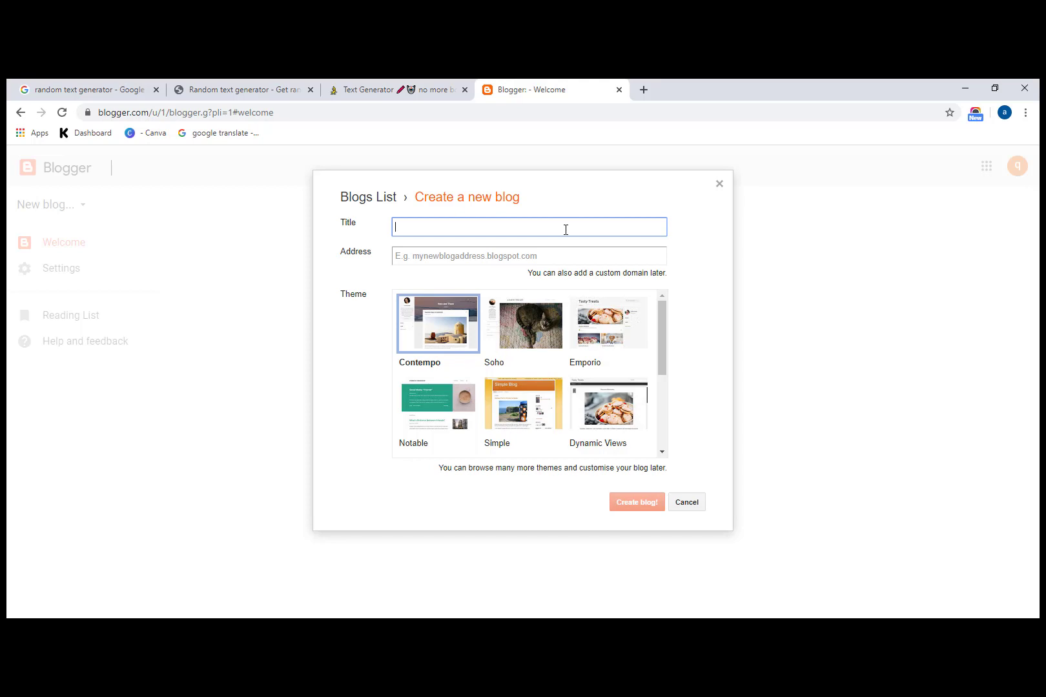
click(489, 271)
click(491, 255)
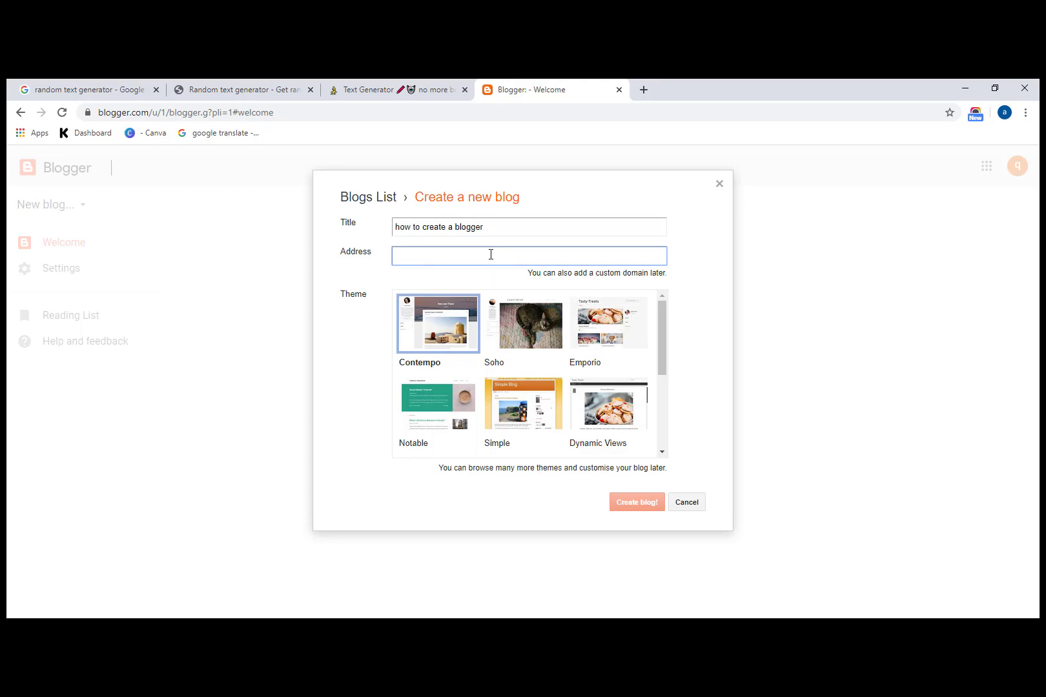
right_click(491, 254)
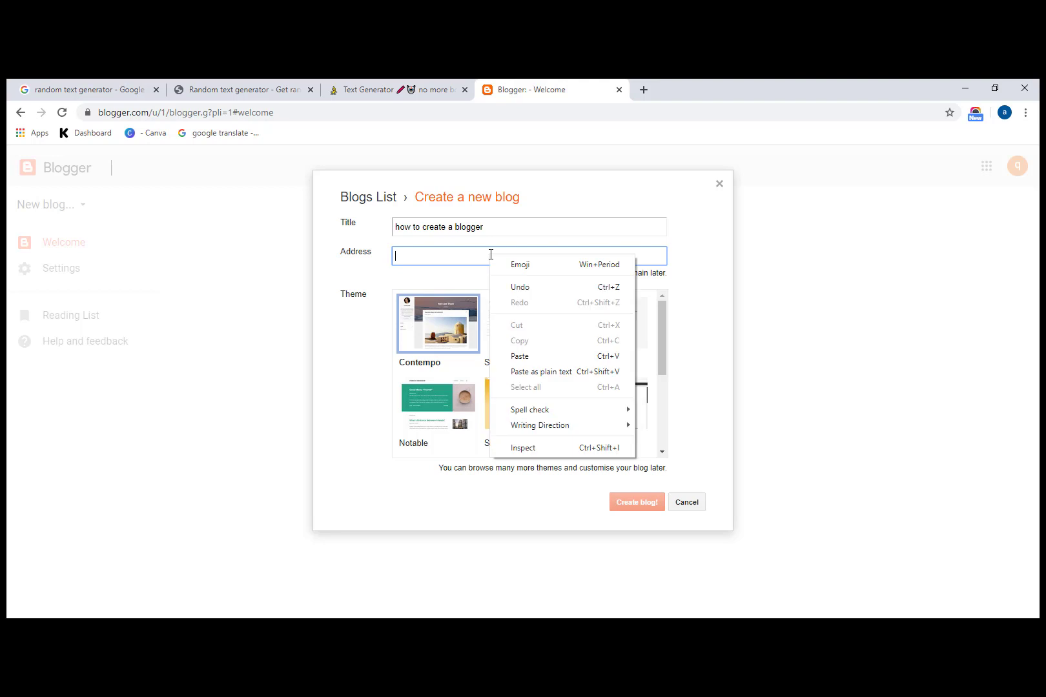
click(512, 357)
Step: Remove the spaces from the blog address so it reads howtocreateablogger.blogspot.com
click(455, 257)
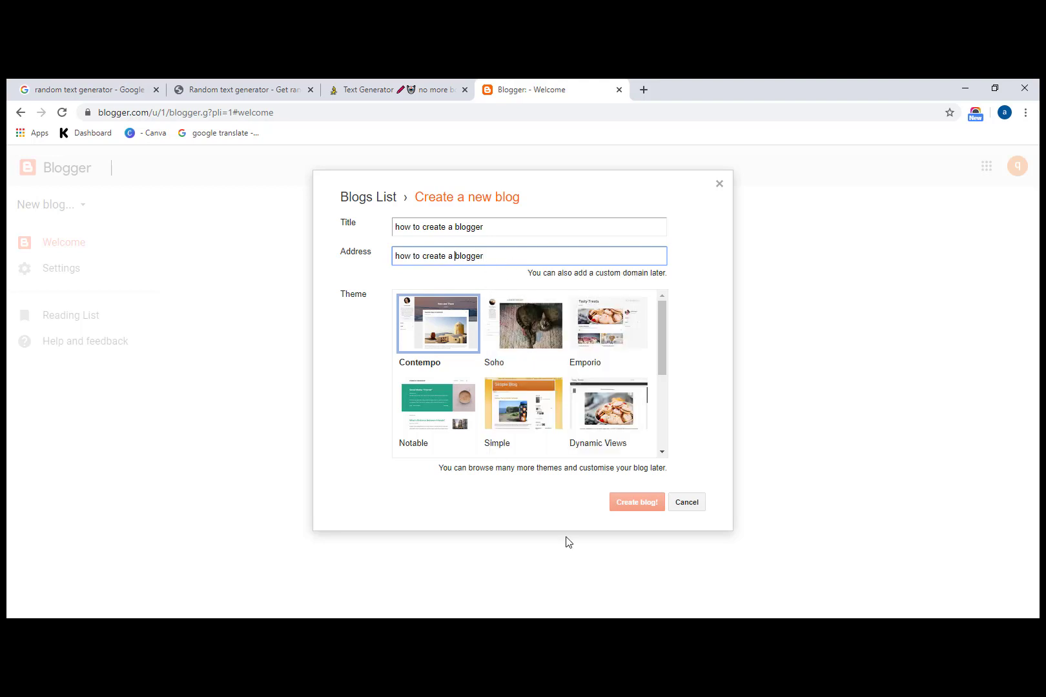
key(BackSpace)
key(Left)
key(Left)
key(Left)
key(Left)
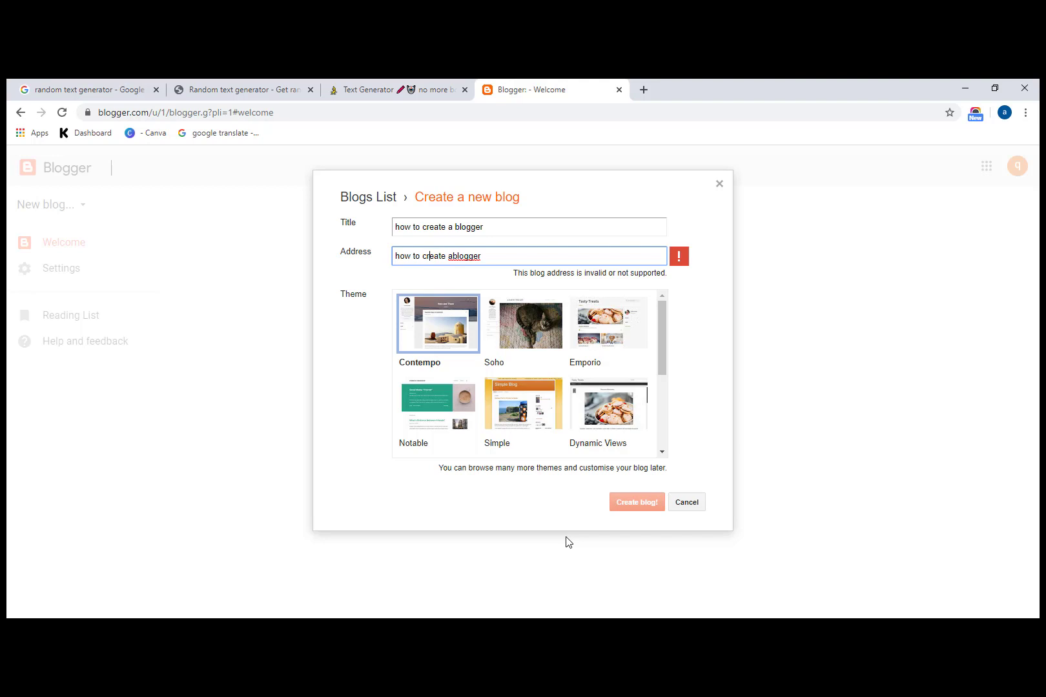
key(BackSpace)
key(BackSpace)
key(Right)
key(Right)
key(Right)
key(Right)
key(Right)
key(Right)
key(Right)
key(Right)
key(Right)
key(BackSpace)
click(490, 284)
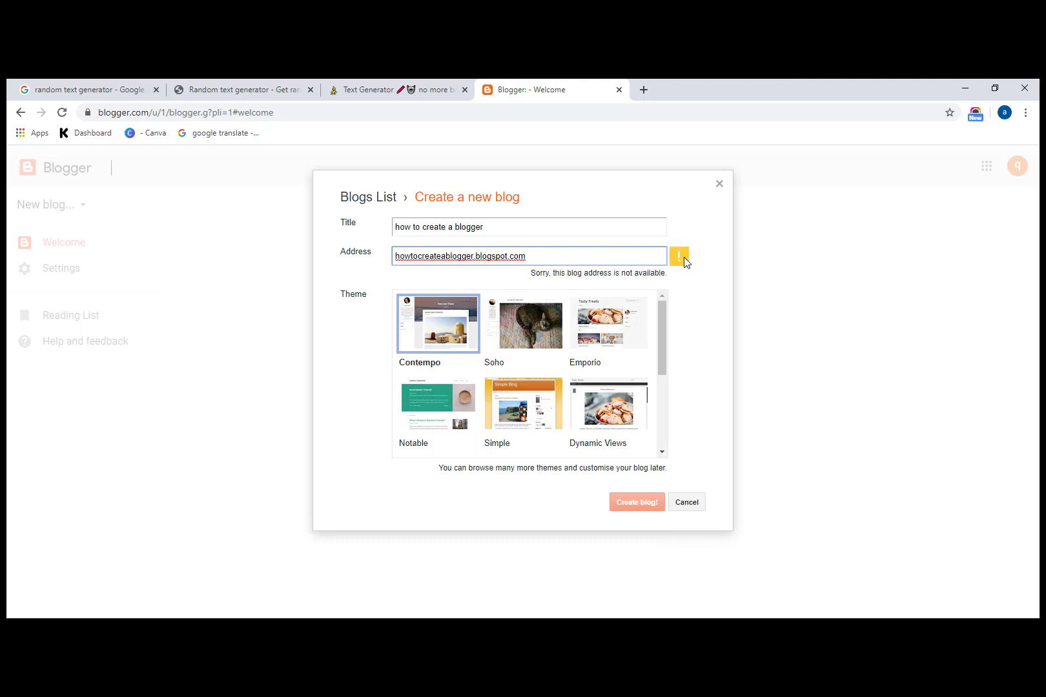
Step: Add 2020 to the blog address, making it howtocreateablogger2020.blogspot.com
click(474, 257)
mouse_move(281, 626)
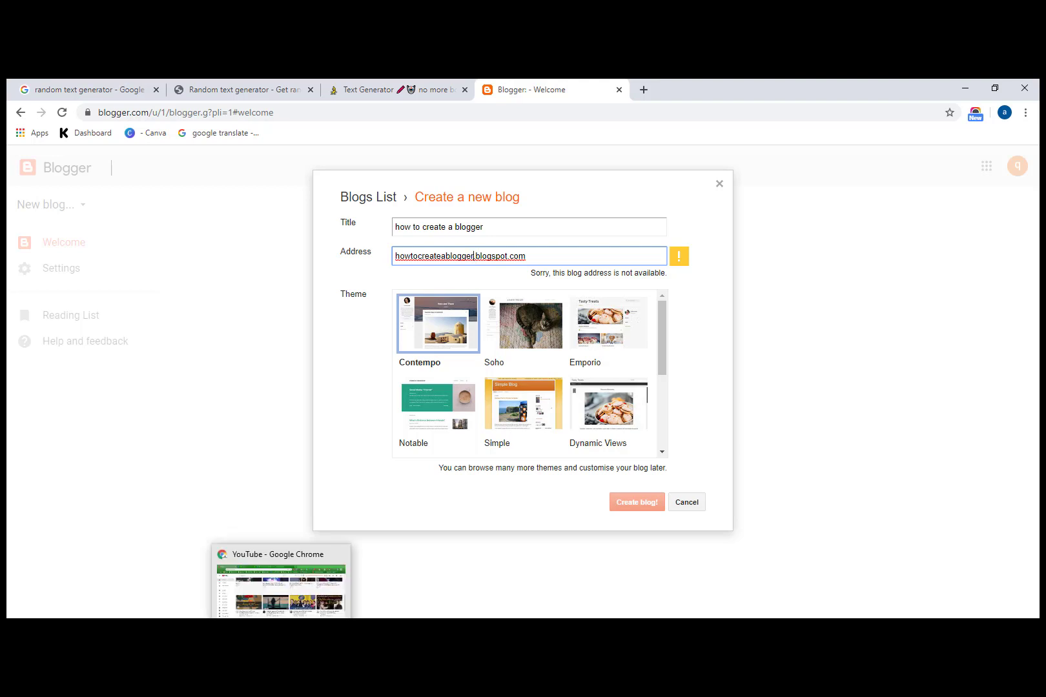
text(2020)
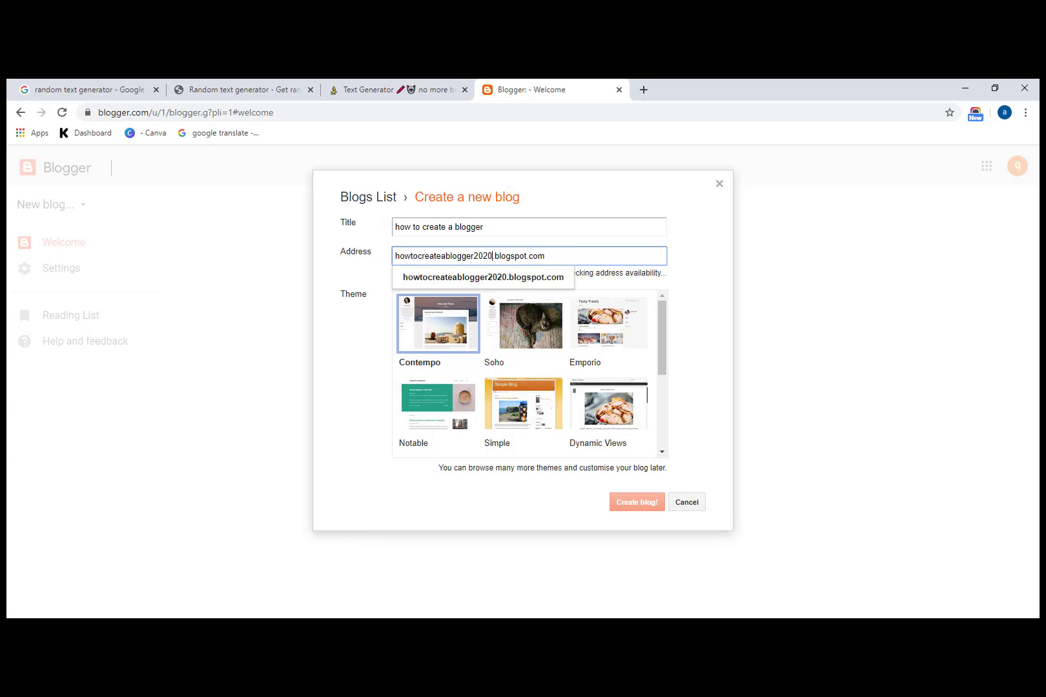
click(539, 278)
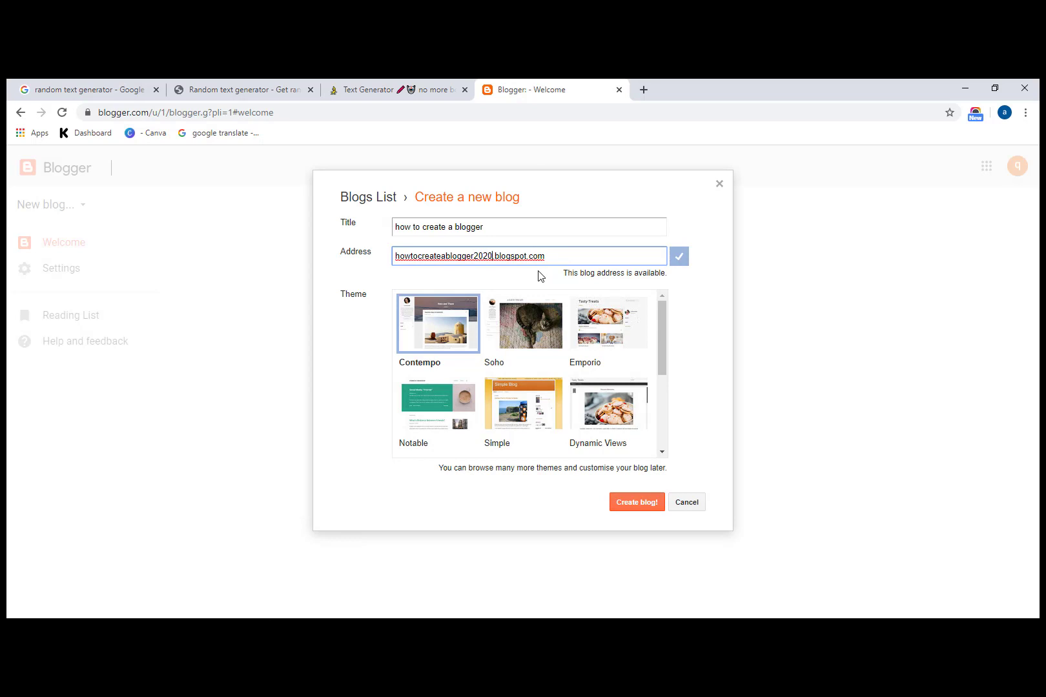
Step: Look through the available themes and create the blog with the Contempo theme
scroll(489, 353, down, 3)
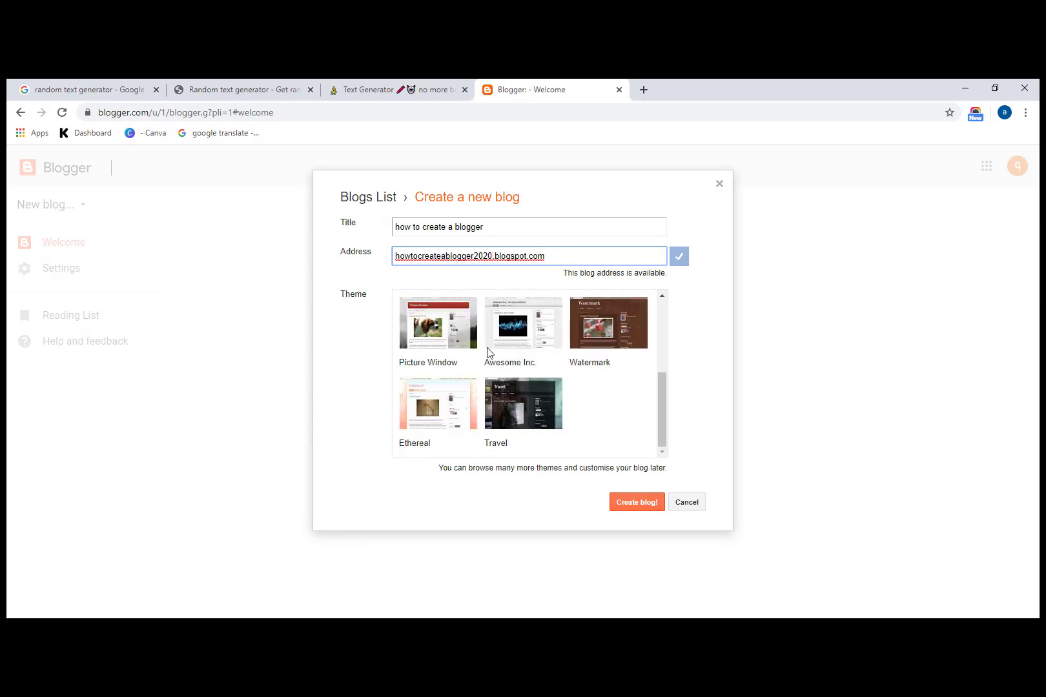
scroll(493, 352, up, 3)
scroll(563, 363, down, 3)
scroll(564, 365, up, 5)
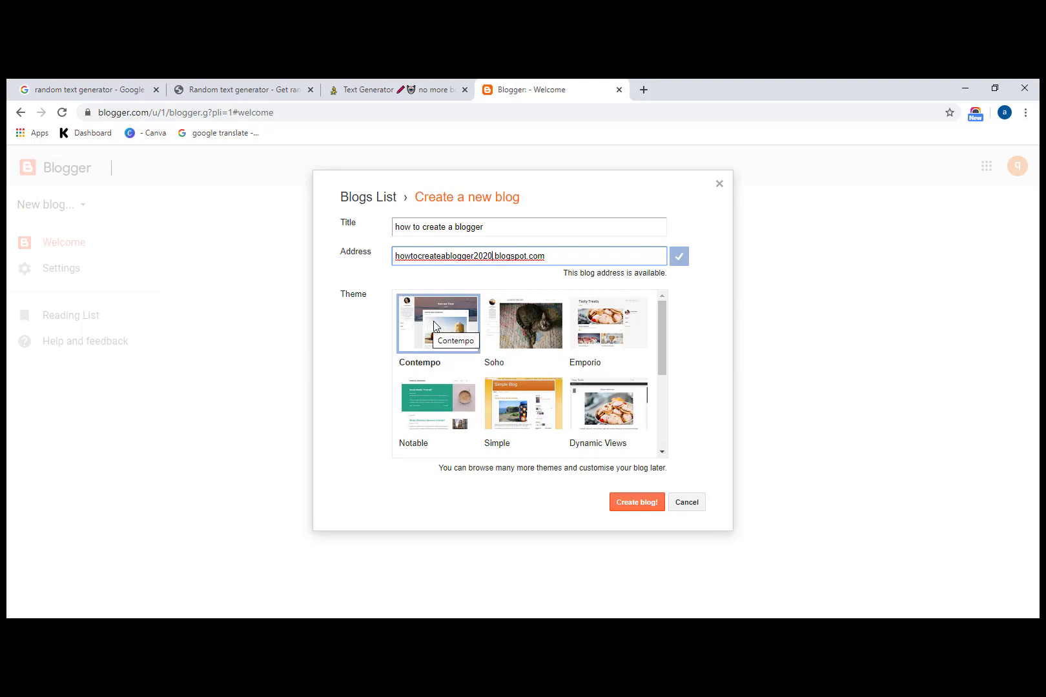
click(638, 503)
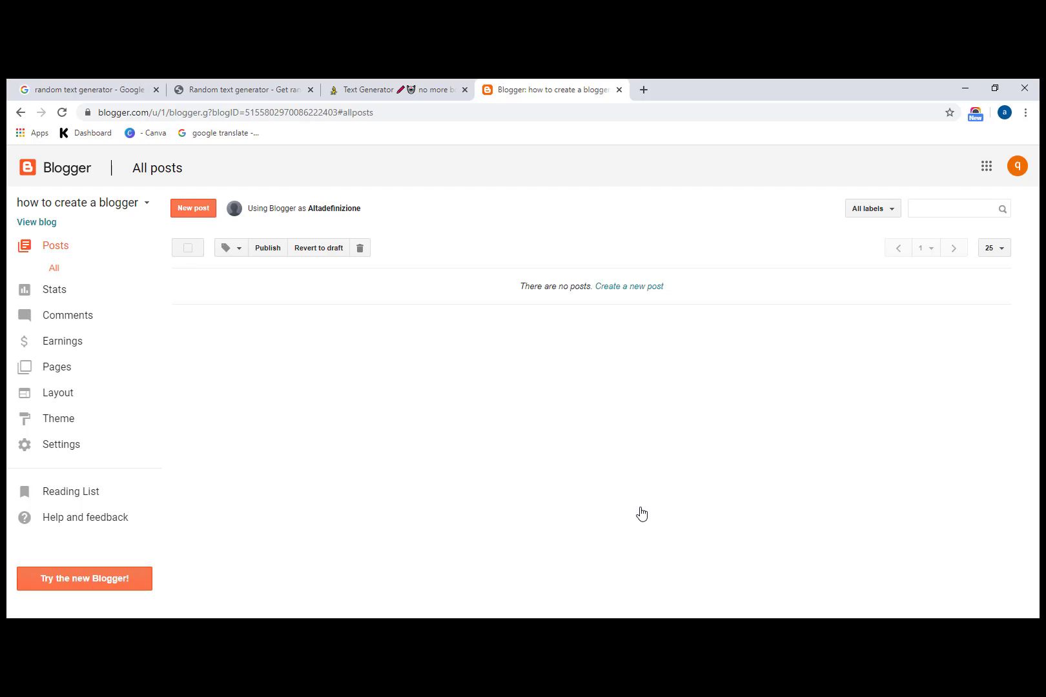
Step: View the new blog in a separate browser tab and check its web address
right_click(37, 226)
click(48, 234)
click(683, 86)
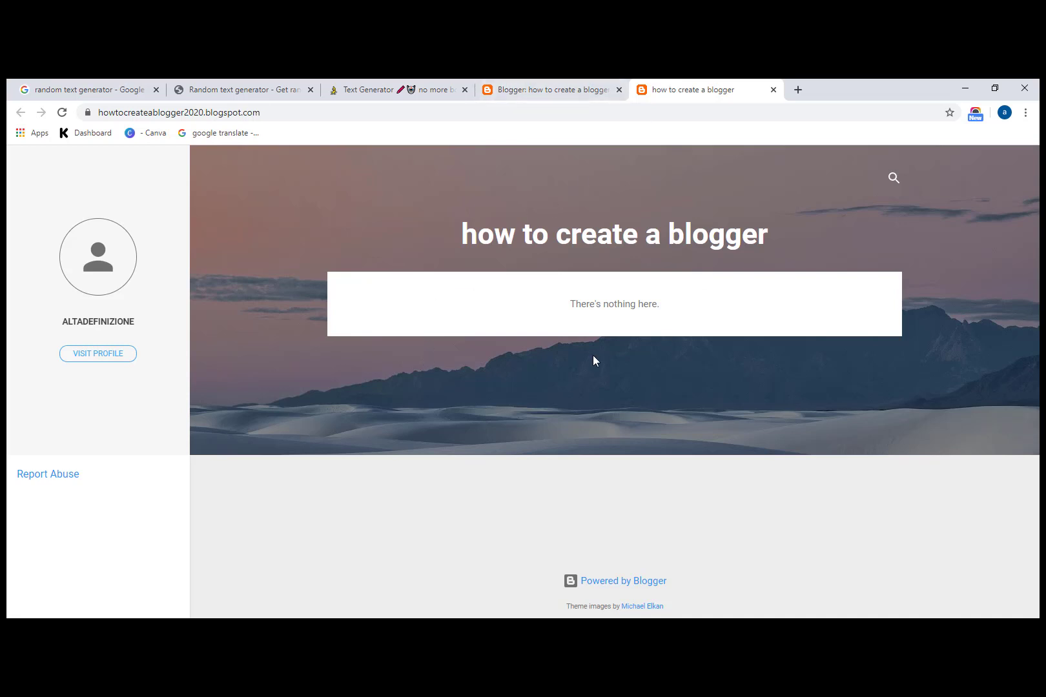
double_click(264, 116)
click(263, 116)
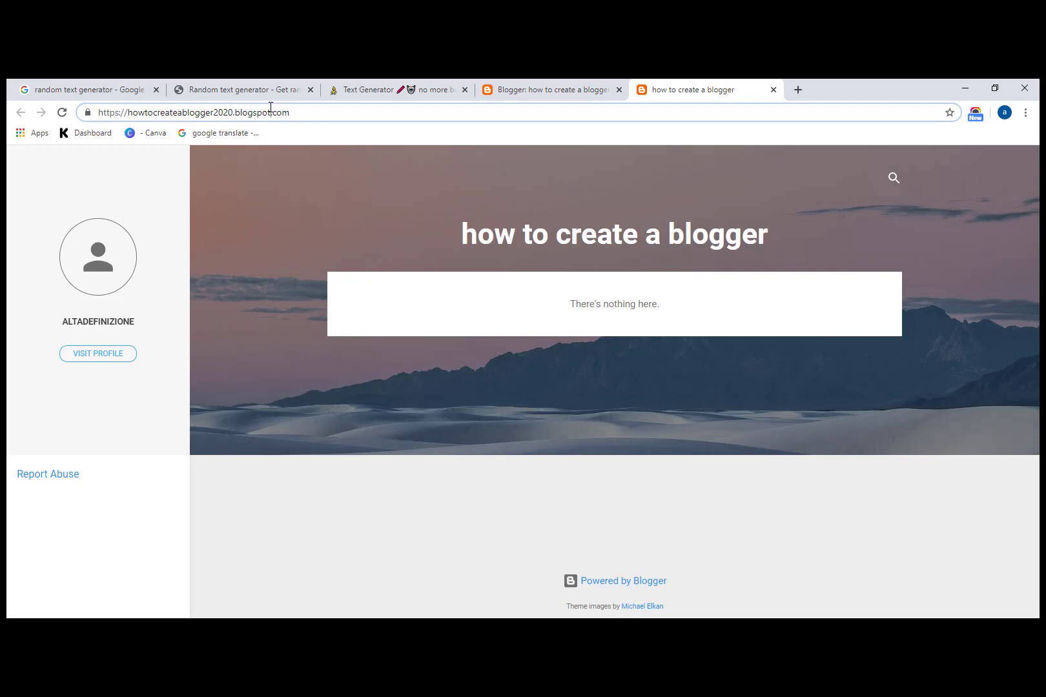
Step: Return to the Blogger dashboard and upload Vozga.xml from the Downloads folder as the blog's theme
click(565, 86)
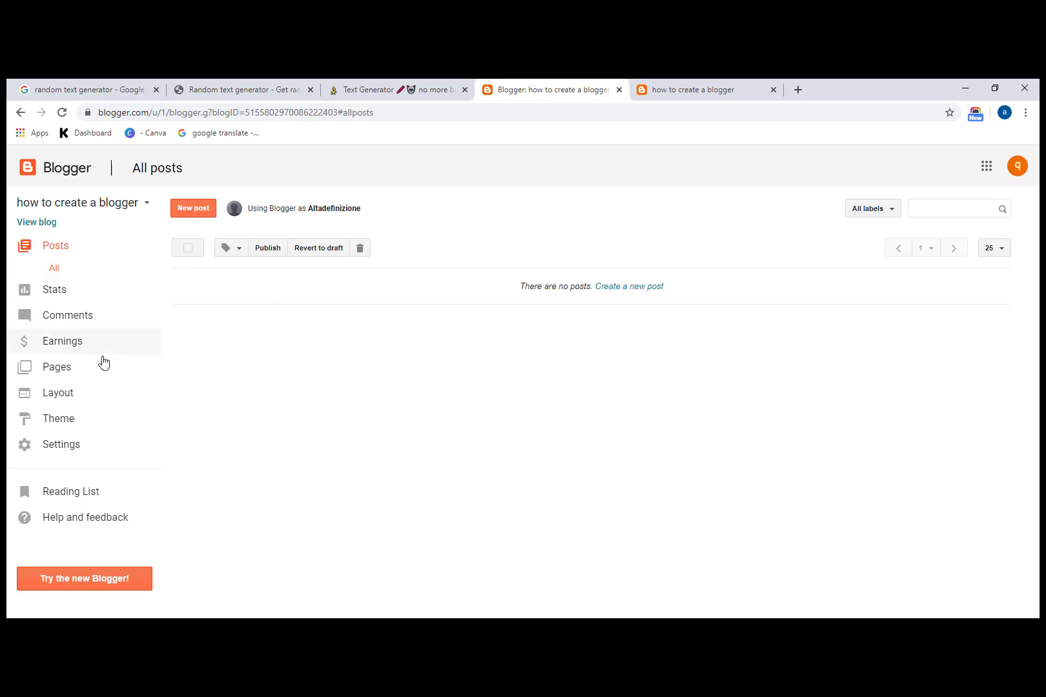
click(69, 423)
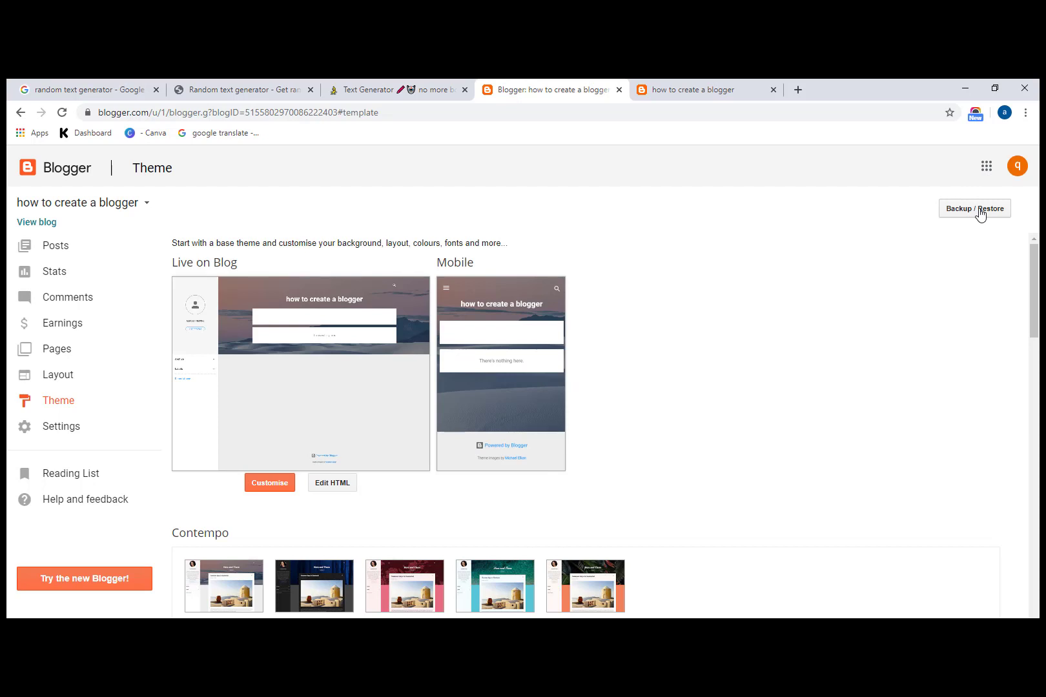
click(980, 214)
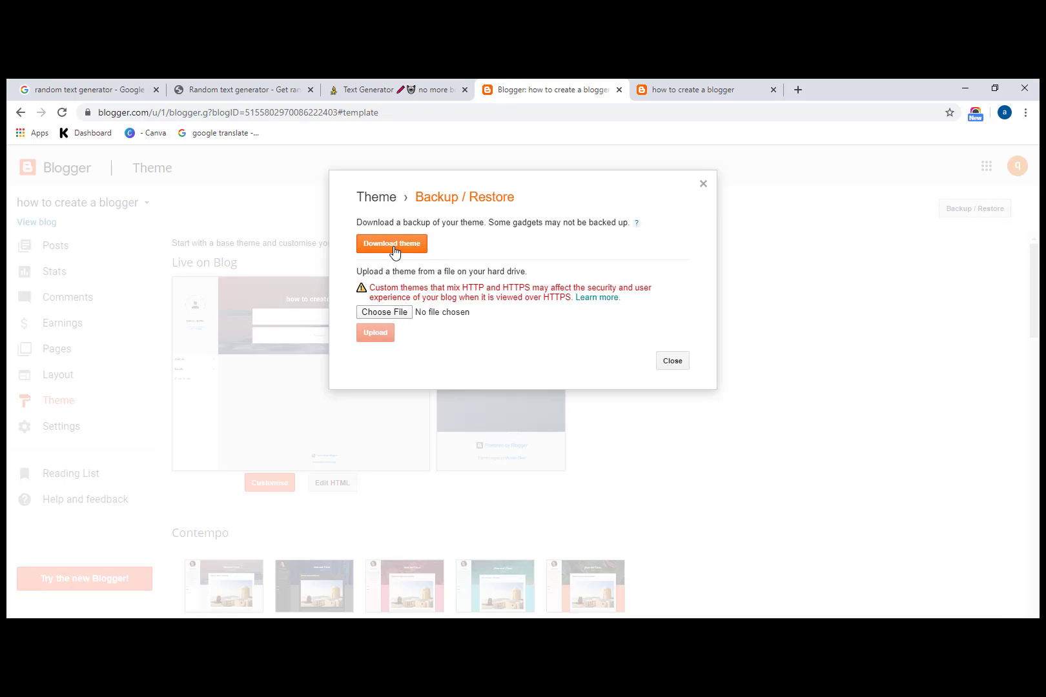
click(397, 315)
scroll(396, 315, down, 15)
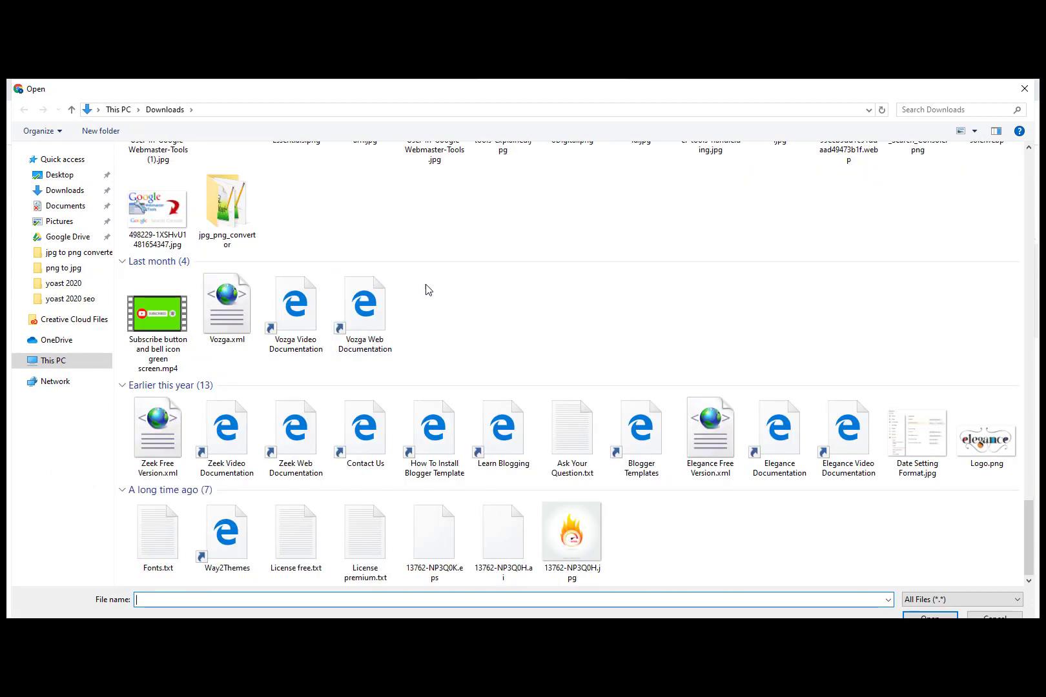
click(237, 321)
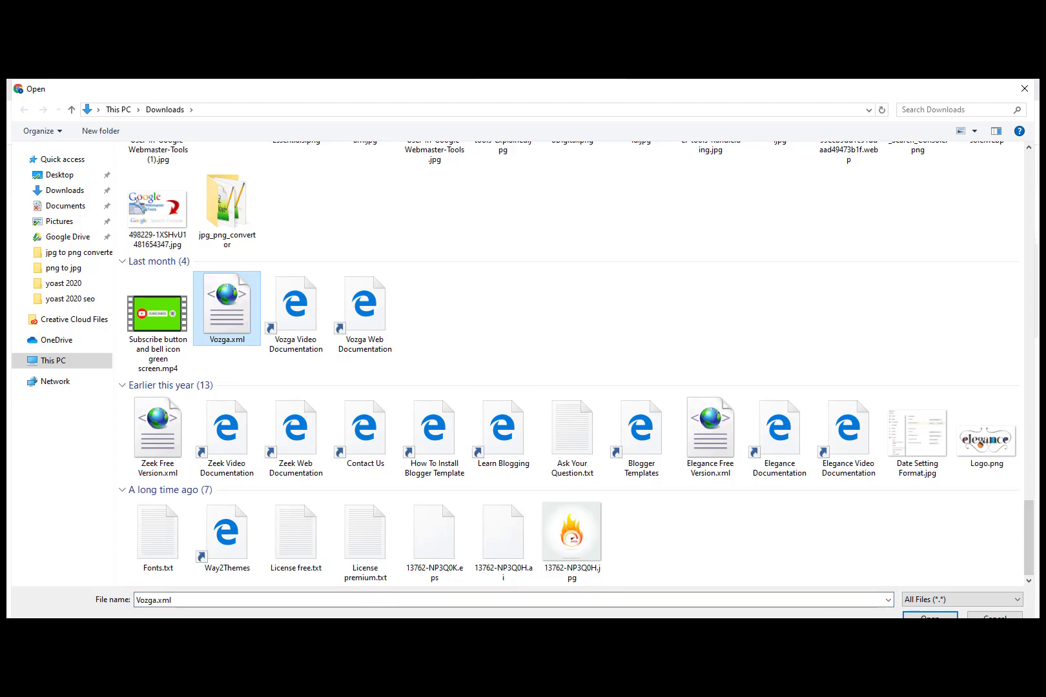
click(930, 616)
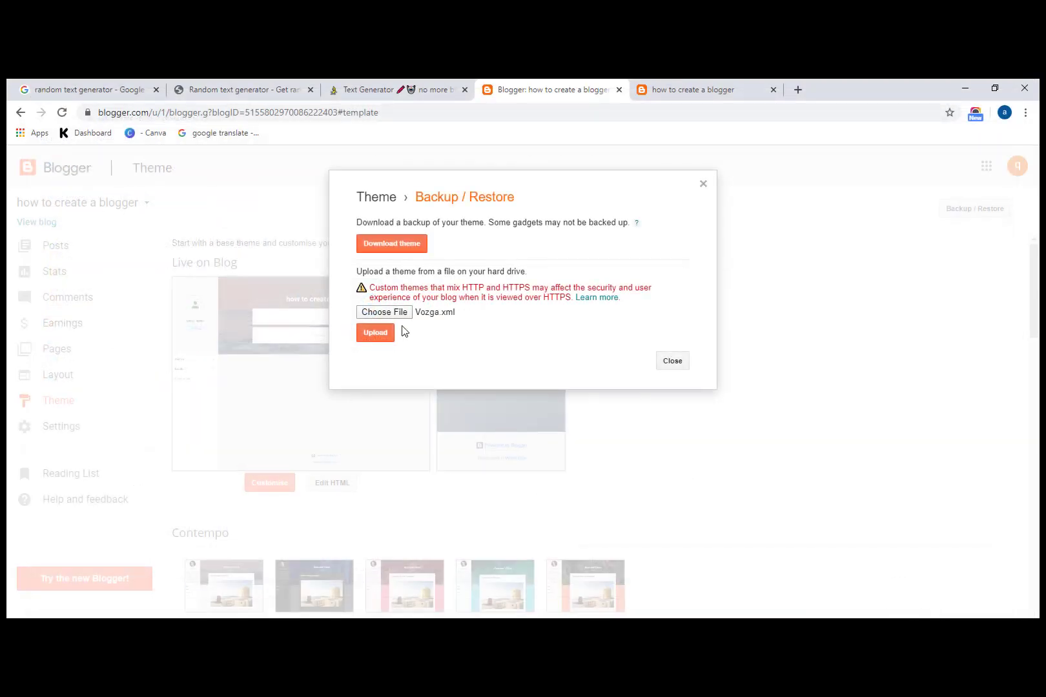
click(382, 334)
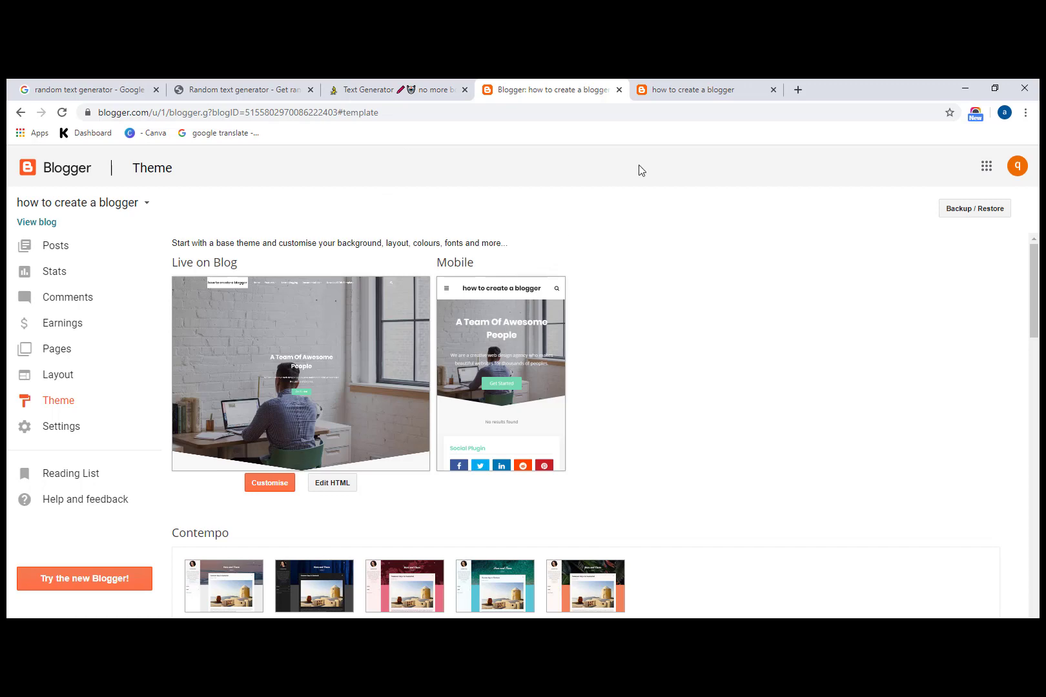
Step: Reload the live blog and look over its page with the uploaded theme
click(672, 84)
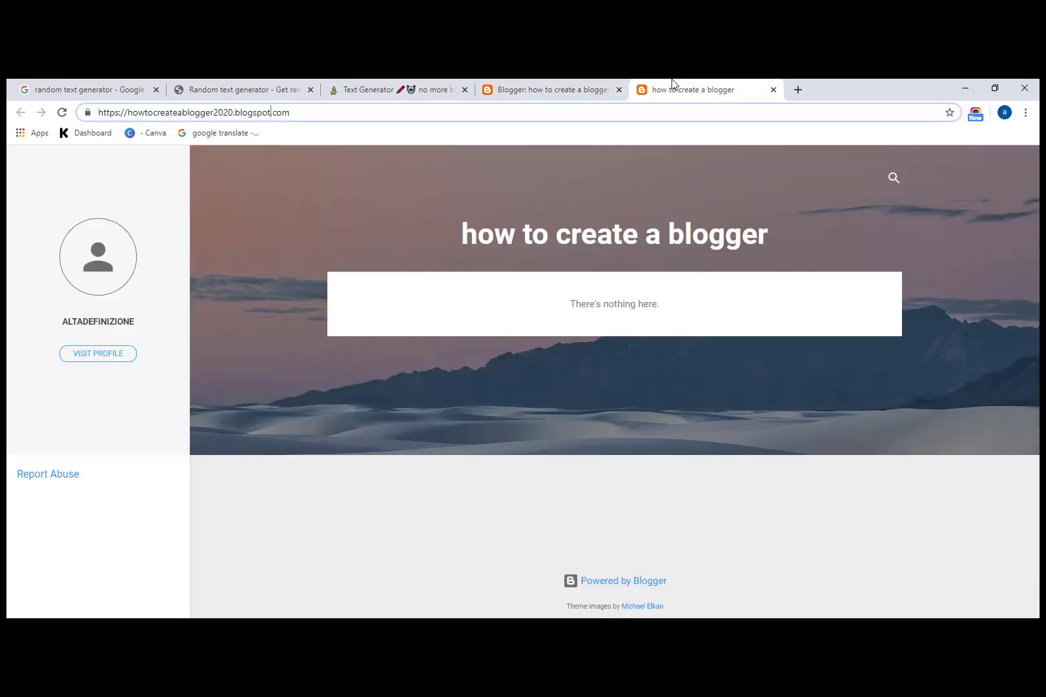
click(64, 115)
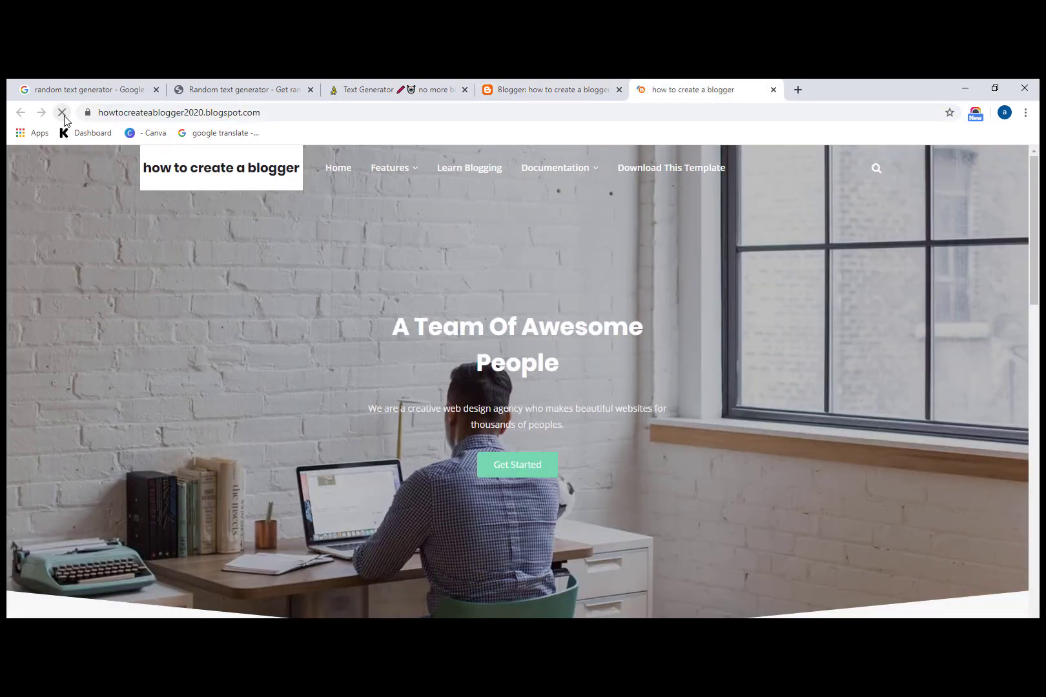
scroll(317, 392, down, 15)
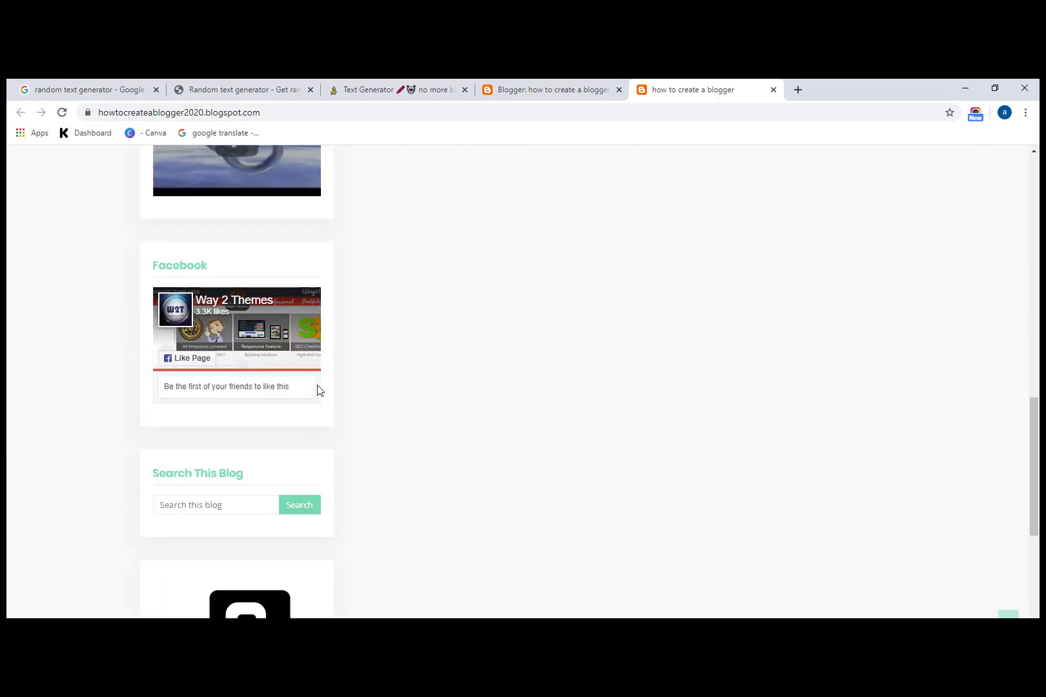
scroll(317, 392, up, 10)
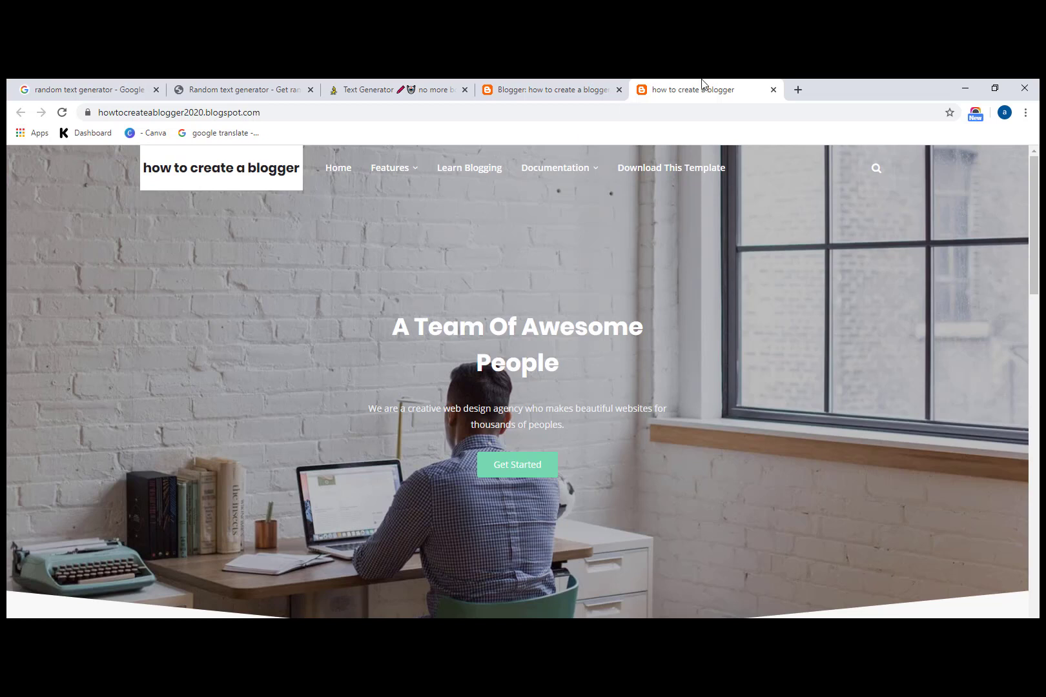
Step: Open the blog description for editing in the dashboard's basic settings
click(610, 83)
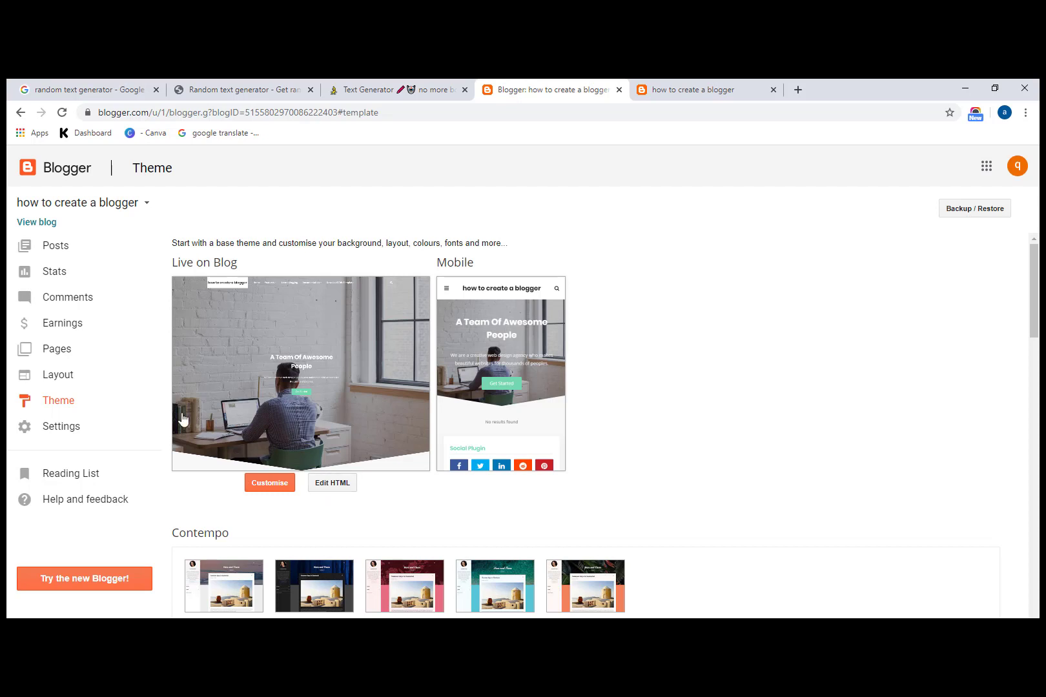
click(57, 432)
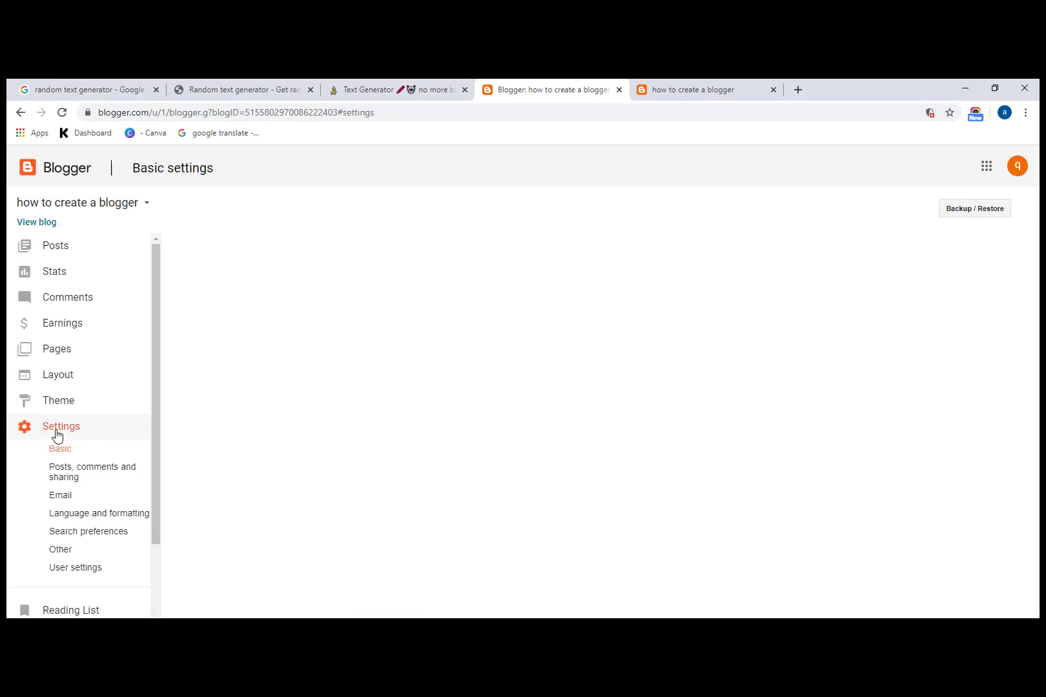
click(359, 294)
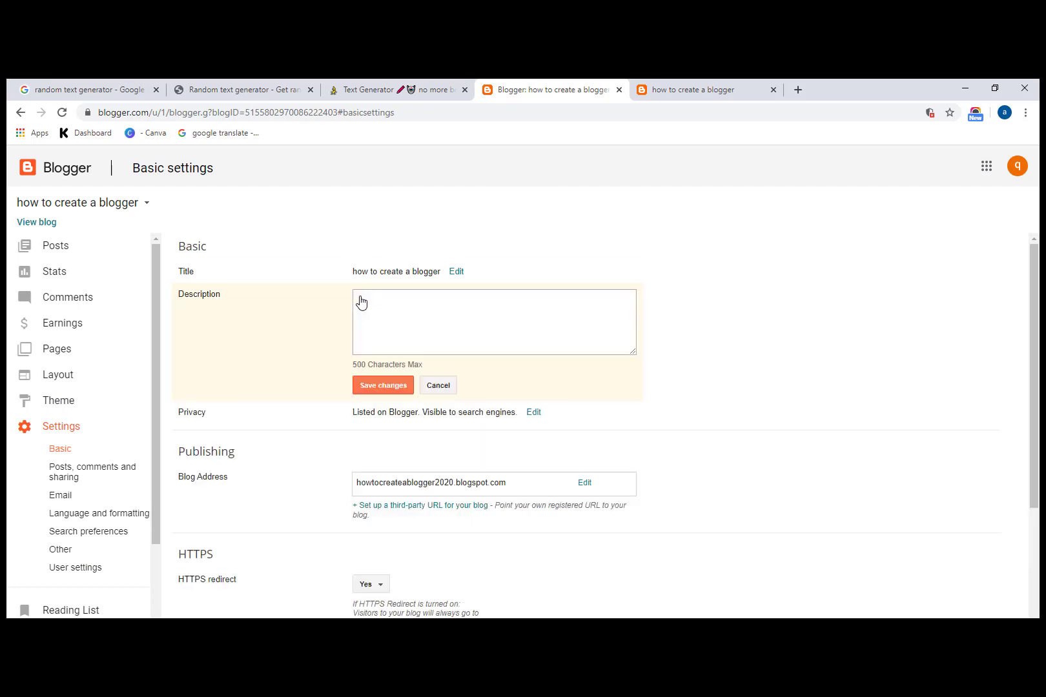
click(402, 315)
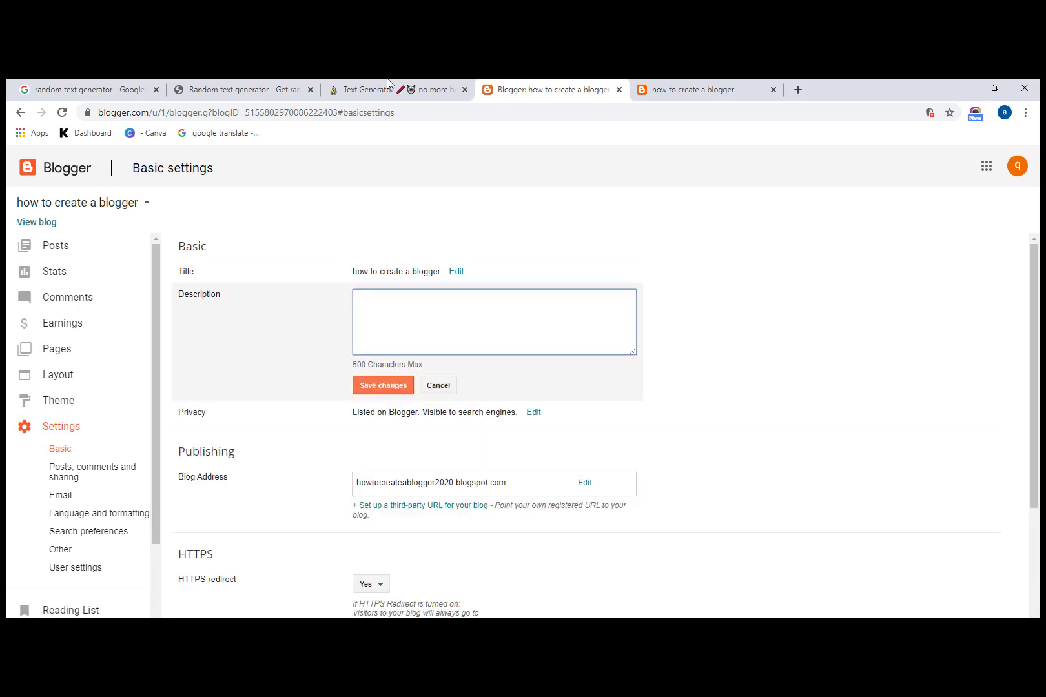
Step: Copy the selected paragraph beginning "Top Cat!" from the Text Generator page
click(389, 88)
right_click(317, 587)
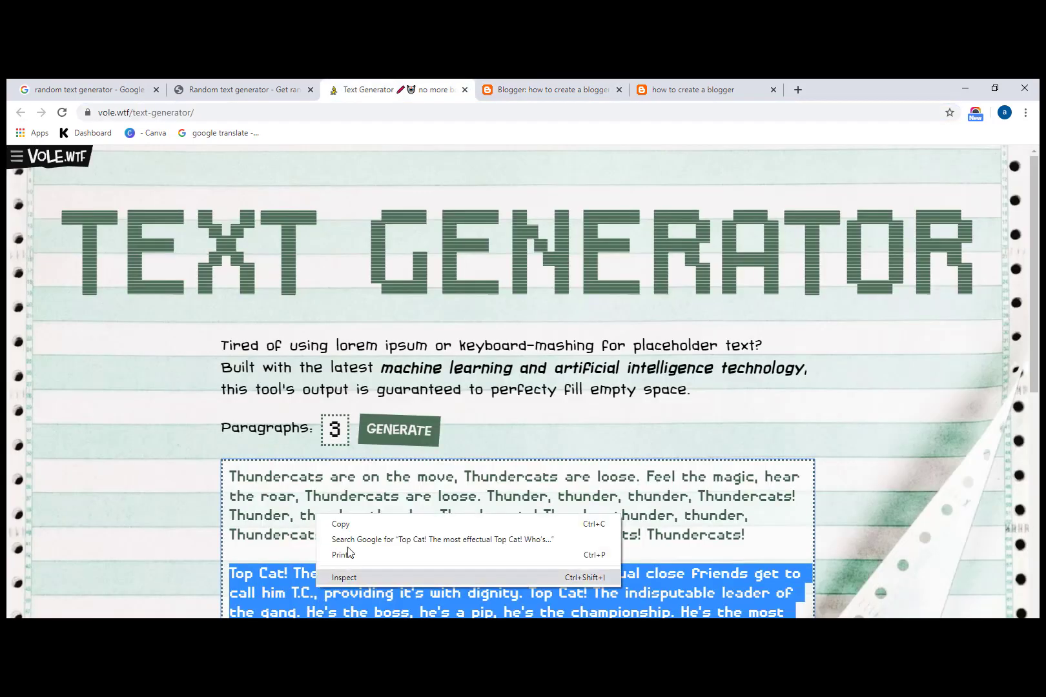
click(357, 526)
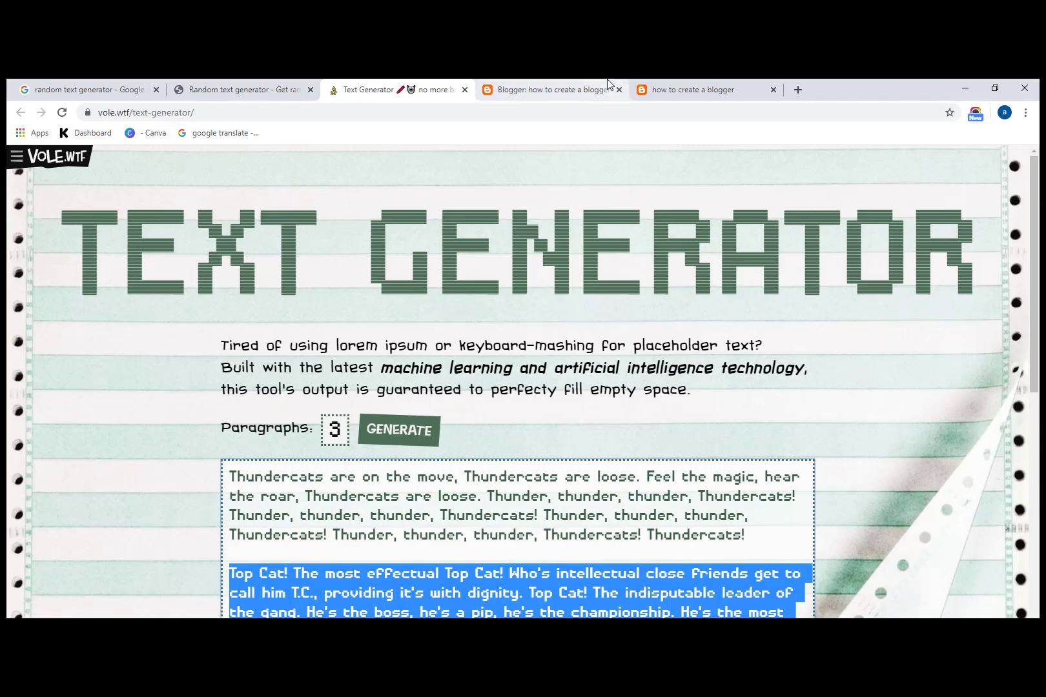
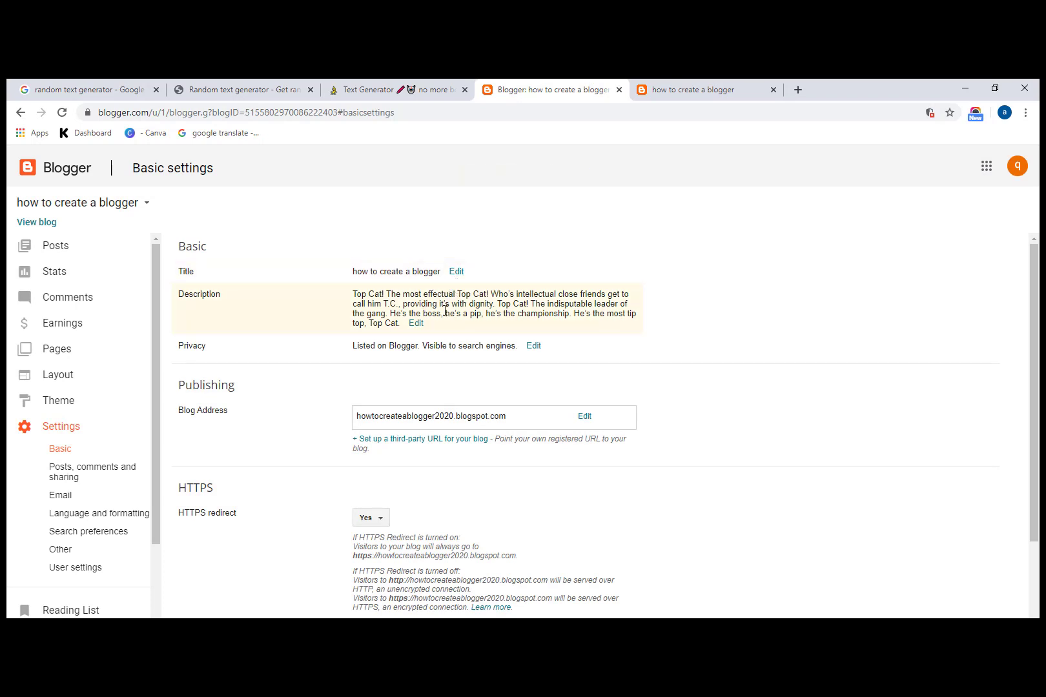
Step: Open the blog's privacy settings and save them with Yes for both the Blogger listing and search engine visibility
click(533, 346)
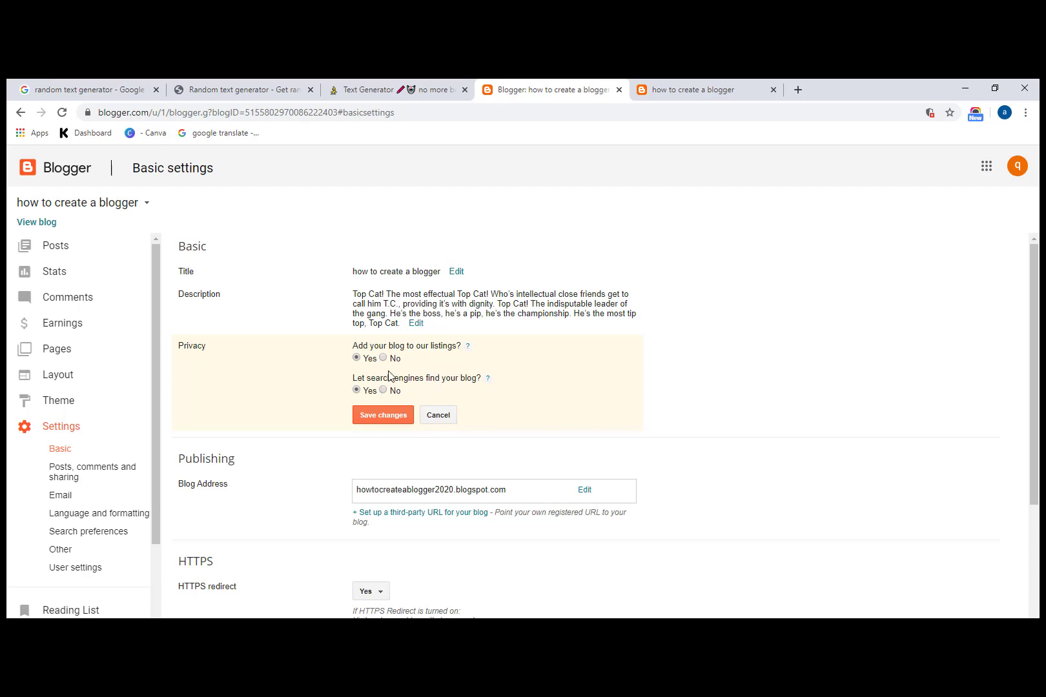
click(403, 417)
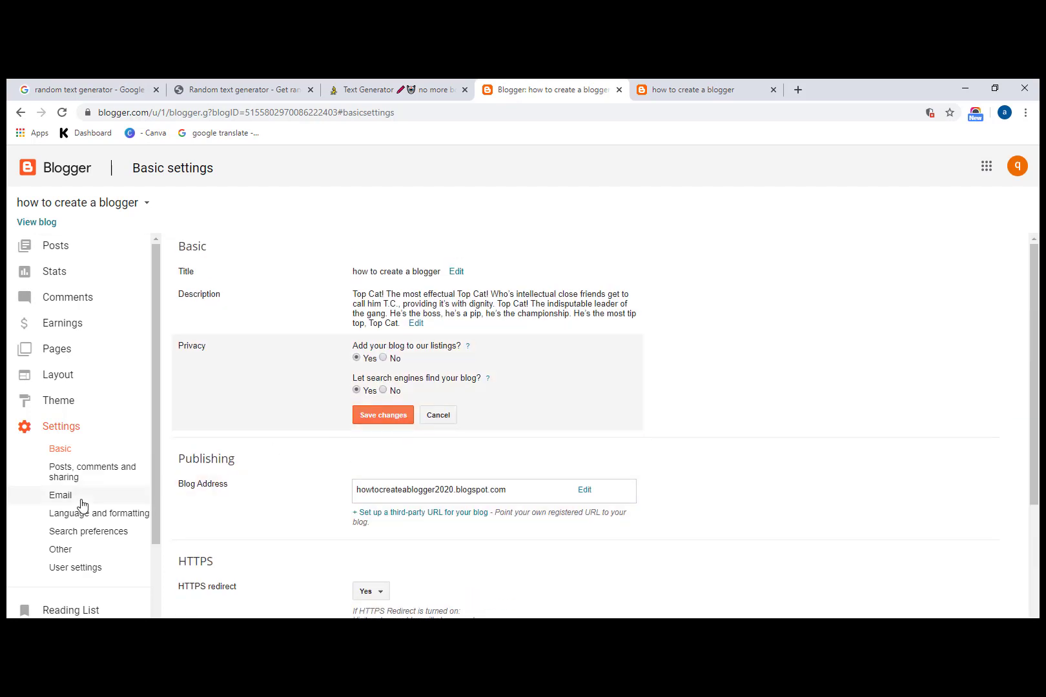
Step: Look through the posts, comments and sharing settings, including the main page post limit and the comment location choices
click(92, 471)
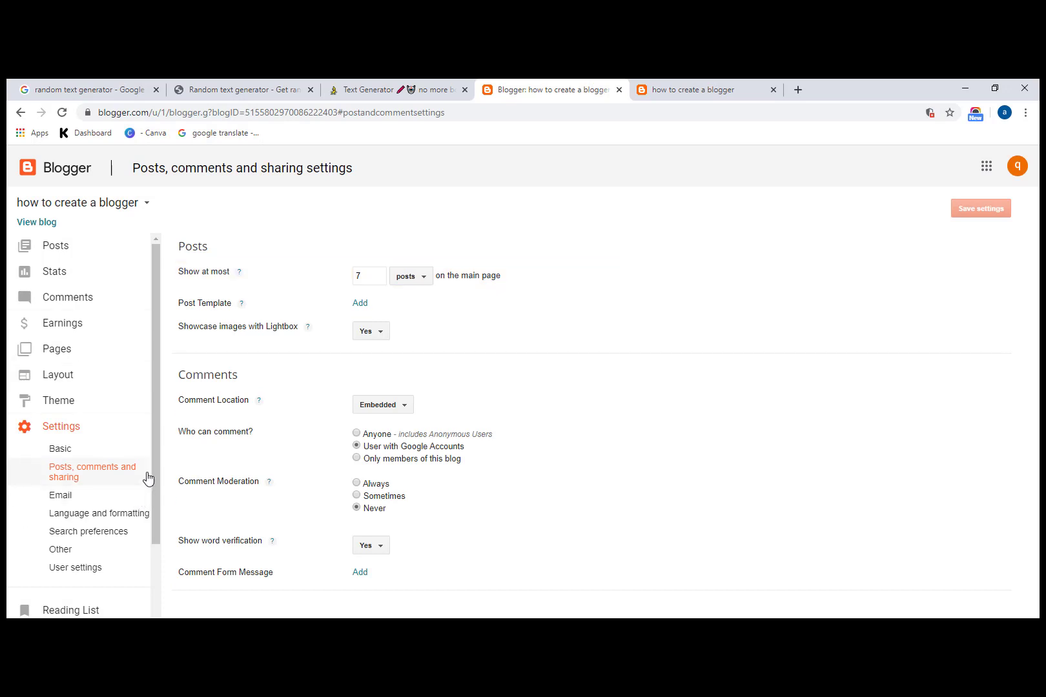
double_click(195, 246)
click(297, 232)
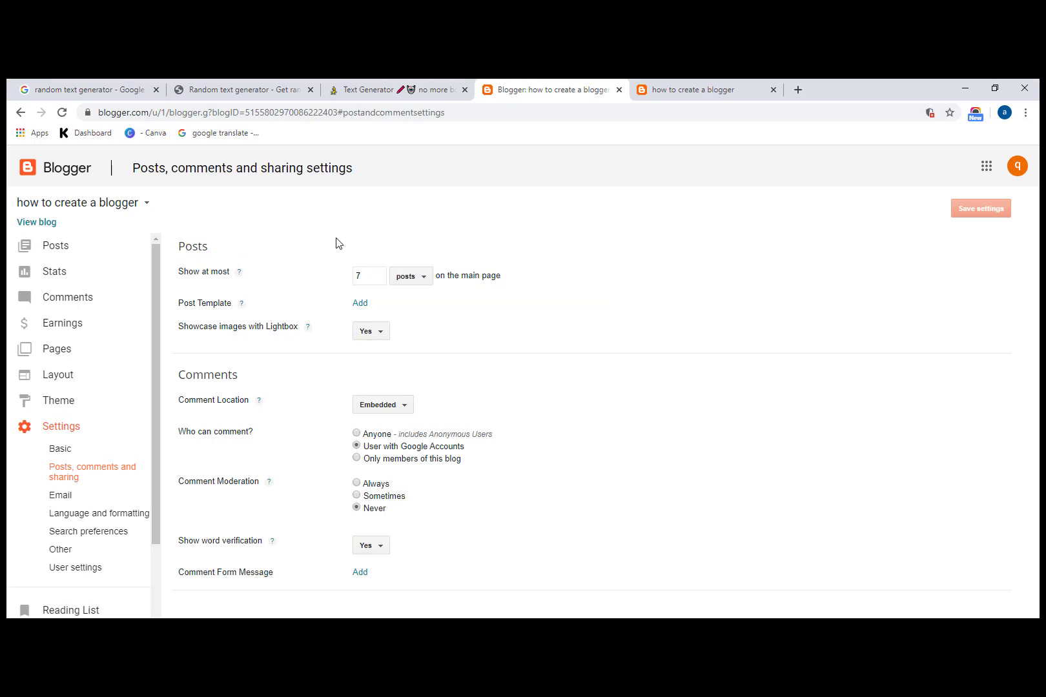
double_click(370, 277)
click(374, 282)
click(397, 408)
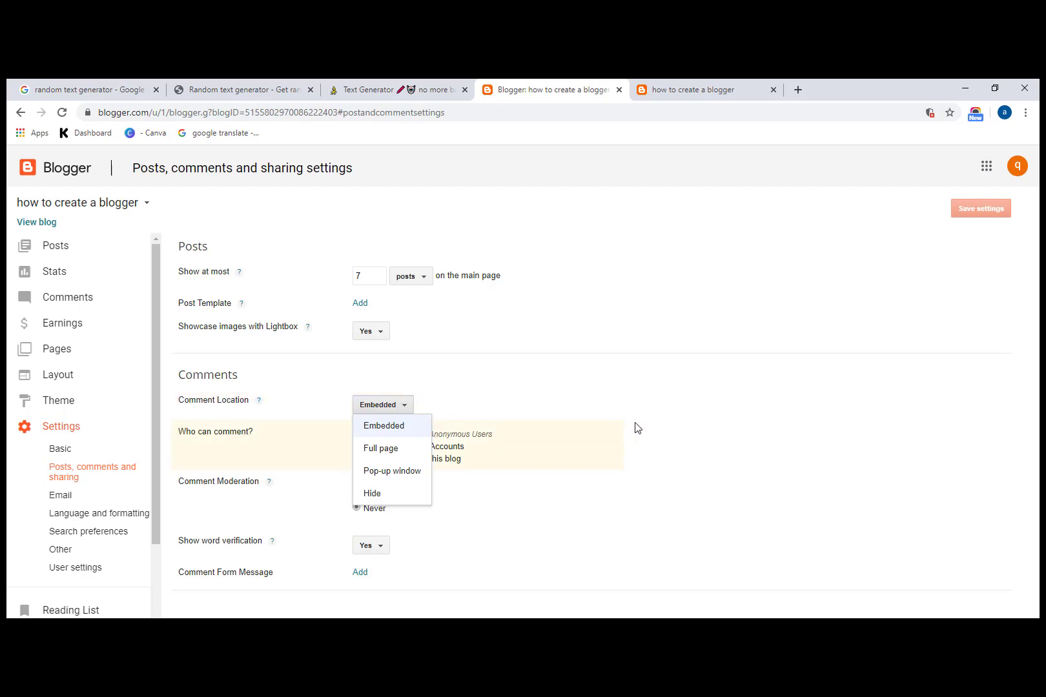
Step: Open the search preferences and try enabling the search description under the meta tags
click(123, 502)
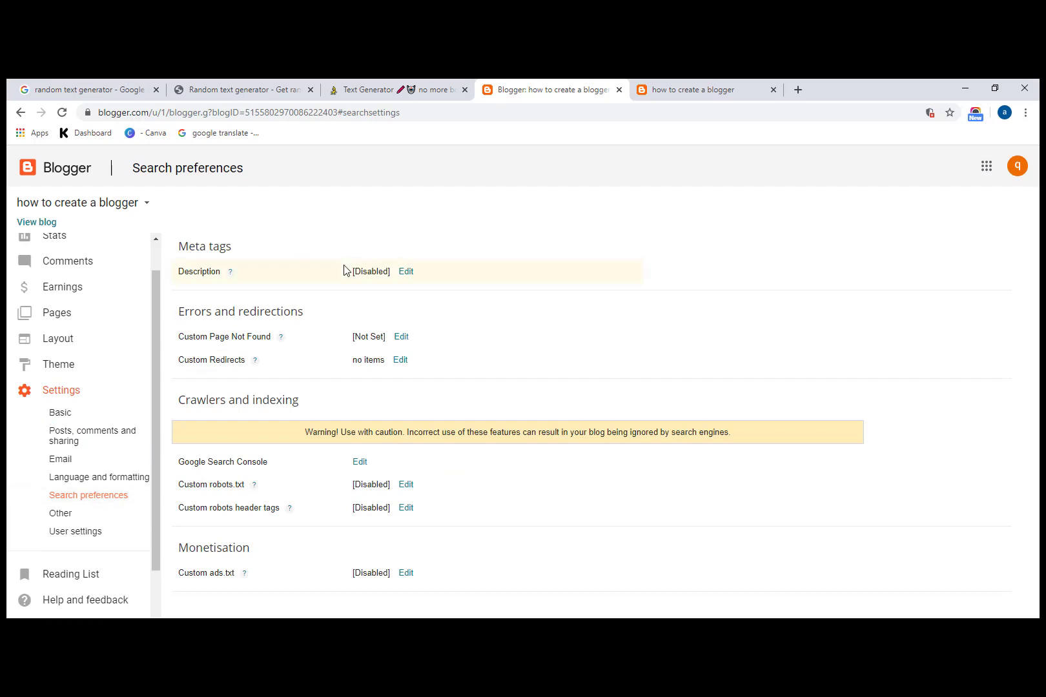
click(404, 272)
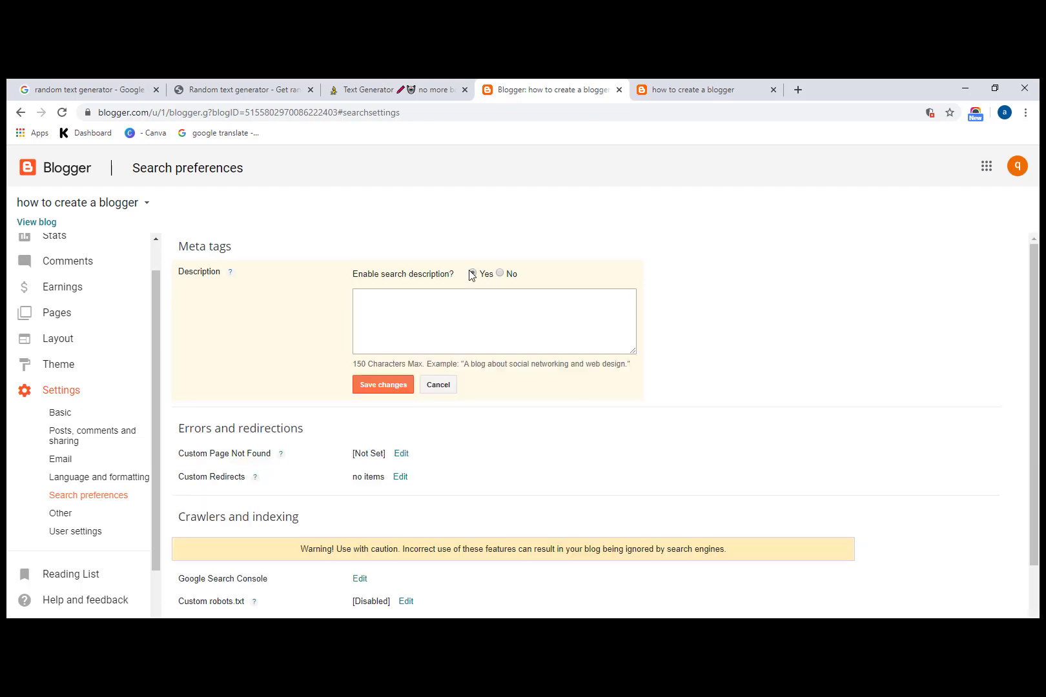
click(472, 273)
click(447, 301)
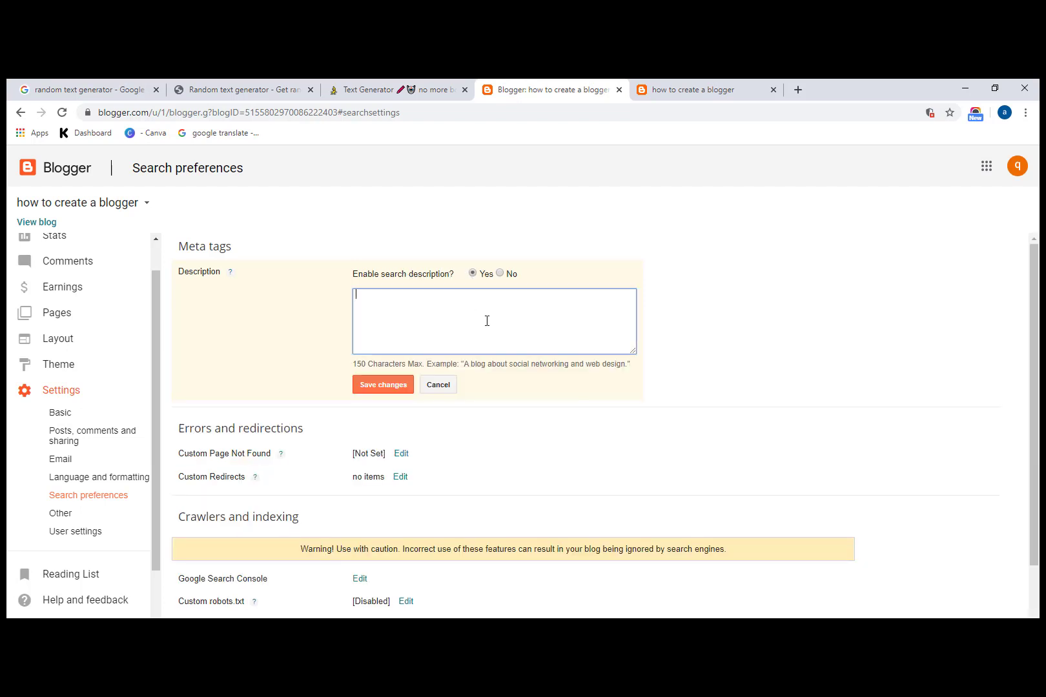
Step: Open the Google Search Console link under crawlers and indexing, and close its page to return to the search preferences
scroll(485, 320, down, 2)
scroll(420, 451, up, 2)
scroll(365, 553, down, 2)
click(359, 498)
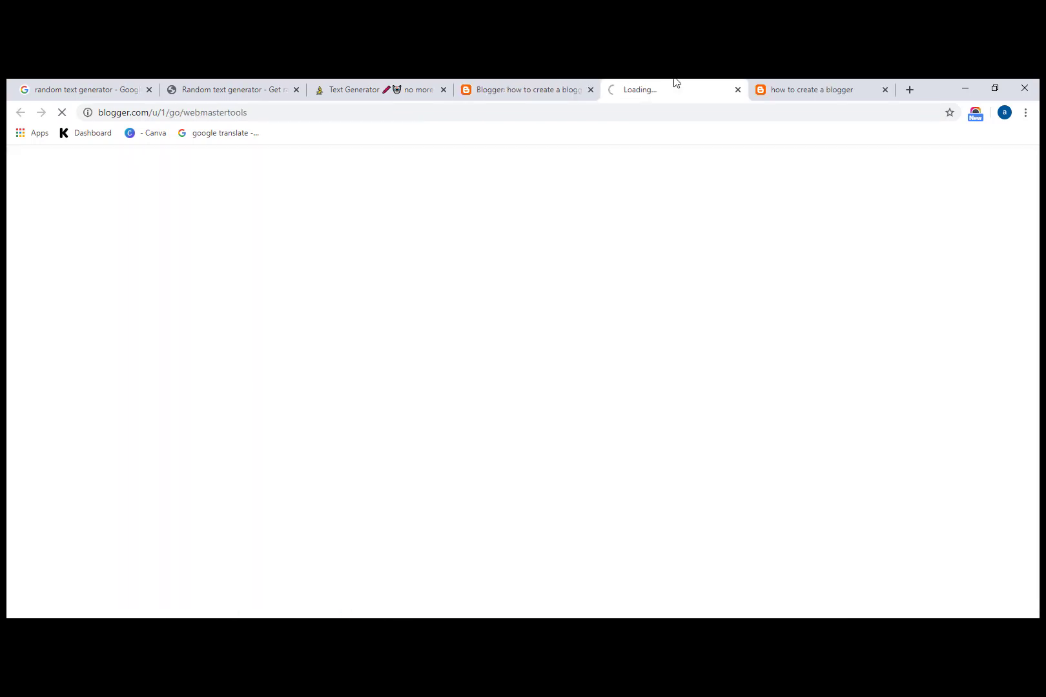
click(738, 90)
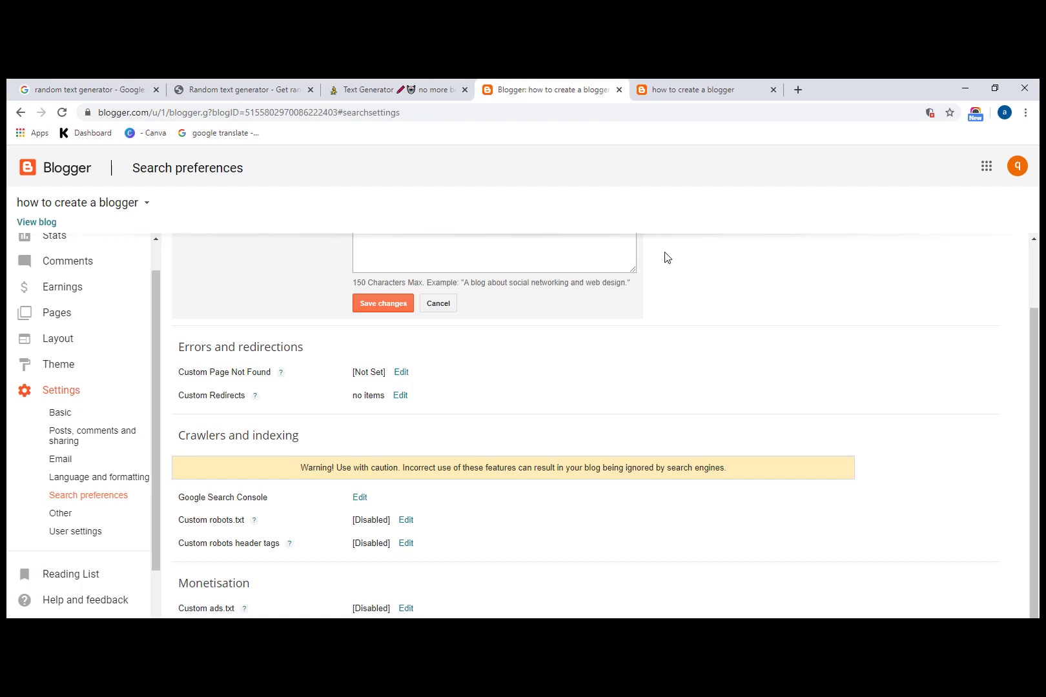
Step: Try enabling custom robots.txt content under crawlers and indexing
click(406, 521)
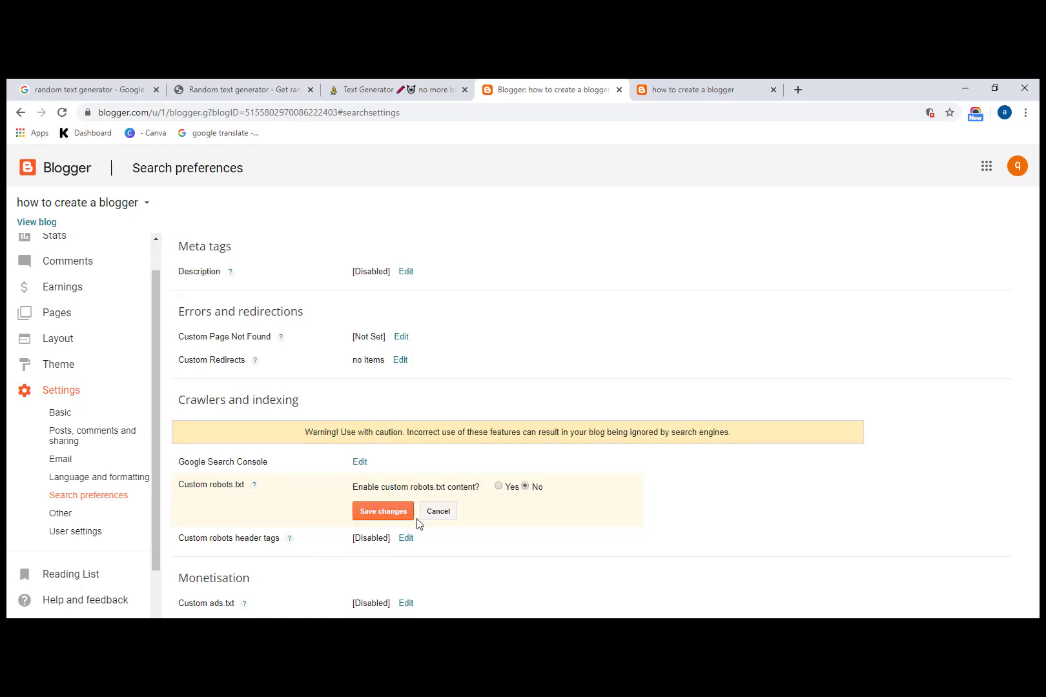
click(499, 487)
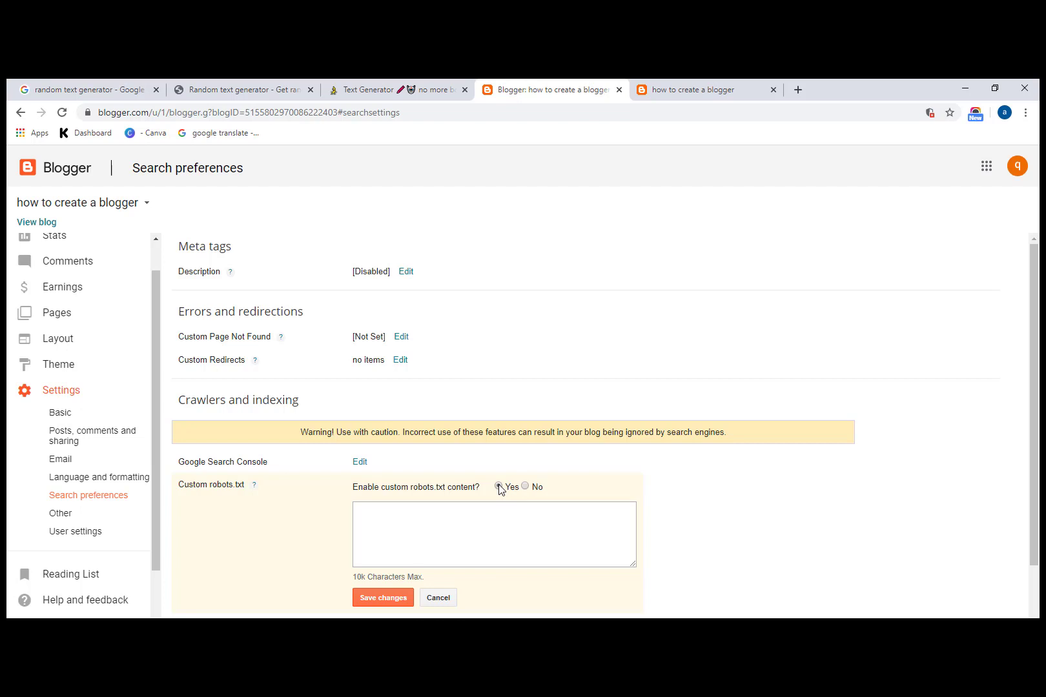
scroll(500, 488, down, 1)
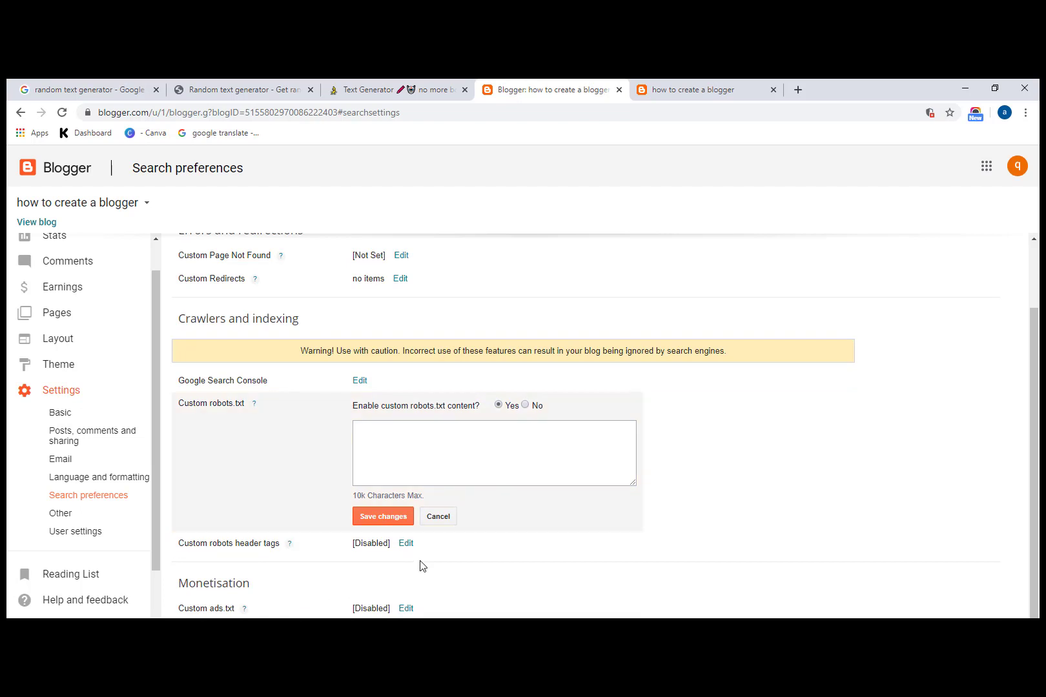
Step: Enable custom robots header tags and select all and noodp for the homepage
click(404, 547)
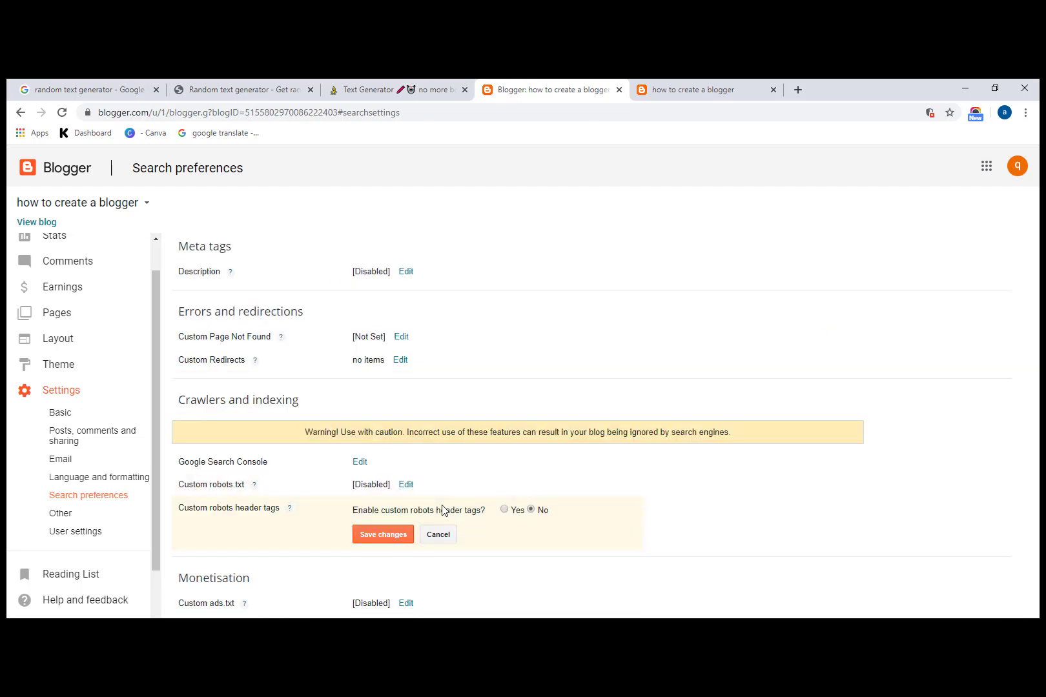
click(505, 510)
scroll(483, 381, down, 3)
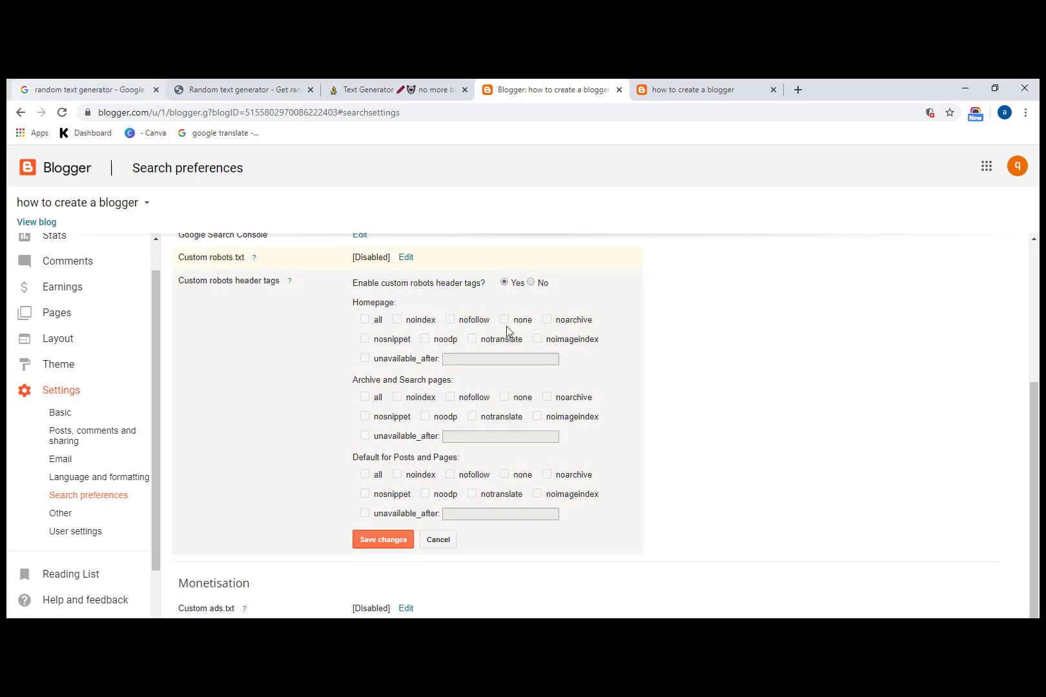
click(365, 321)
click(424, 340)
Step: Select noindex and nofollow for archive and search pages, all and noodp for posts and pages, and save the header tags
click(397, 397)
click(452, 398)
click(365, 477)
click(427, 495)
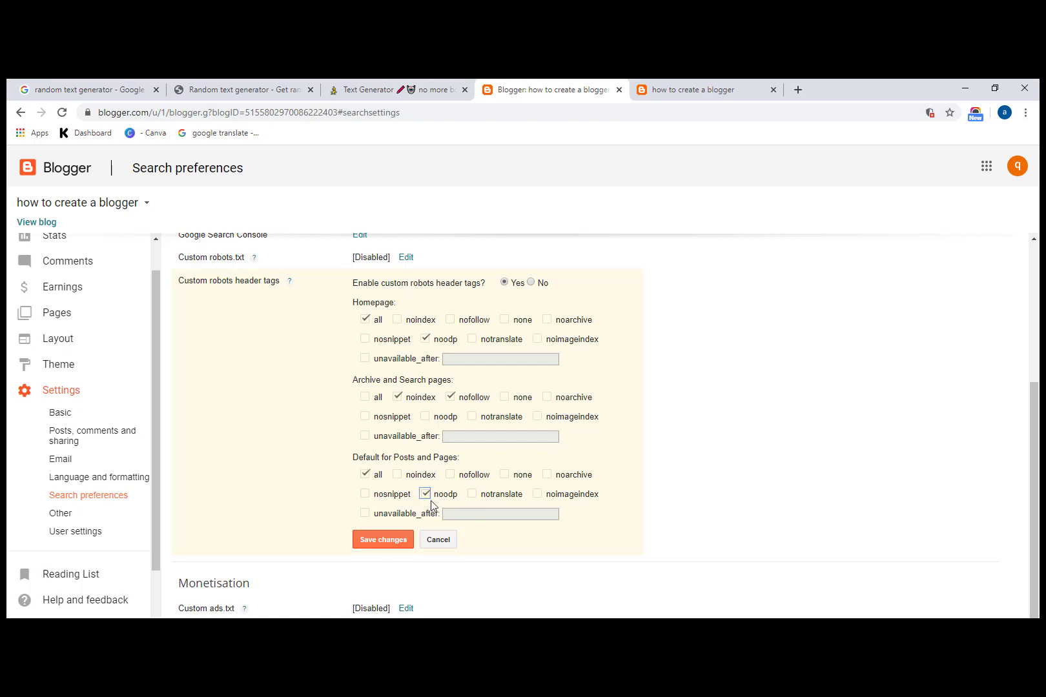
click(388, 546)
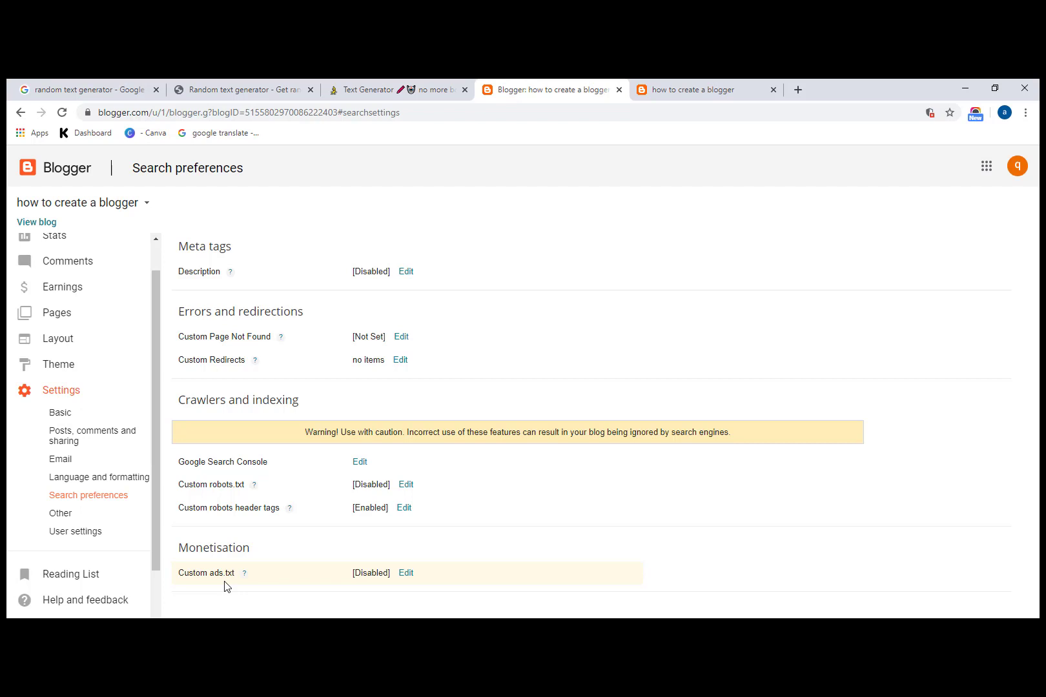
Step: Look over the Other settings, including import and backup, blog deletion, site feed, adult content and Google Analytics
click(77, 515)
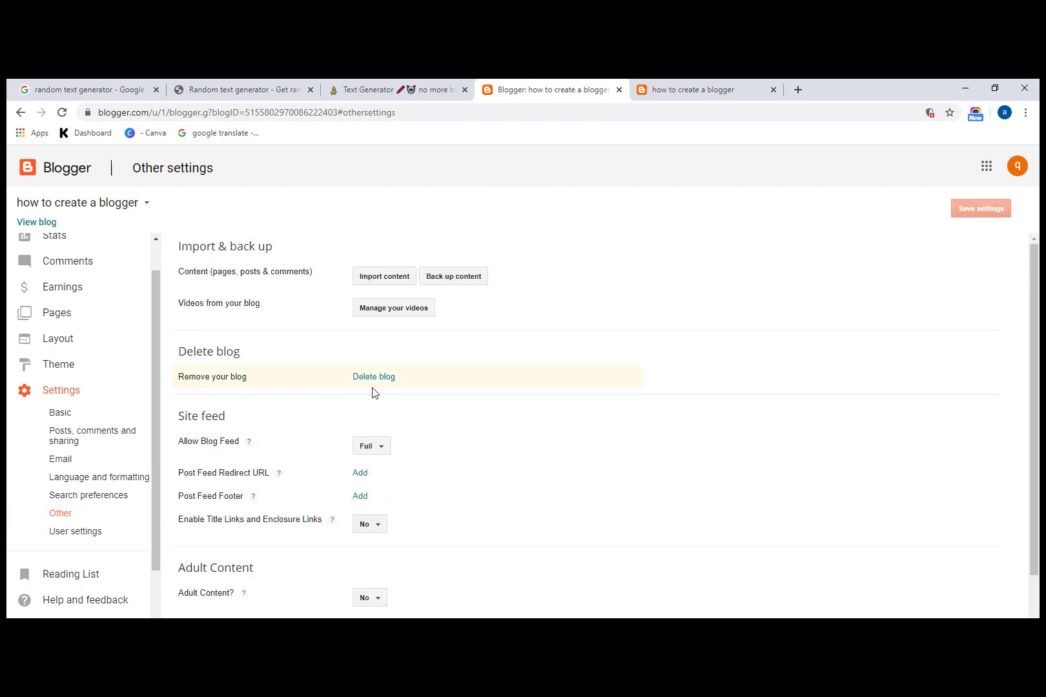
scroll(325, 469, down, 1)
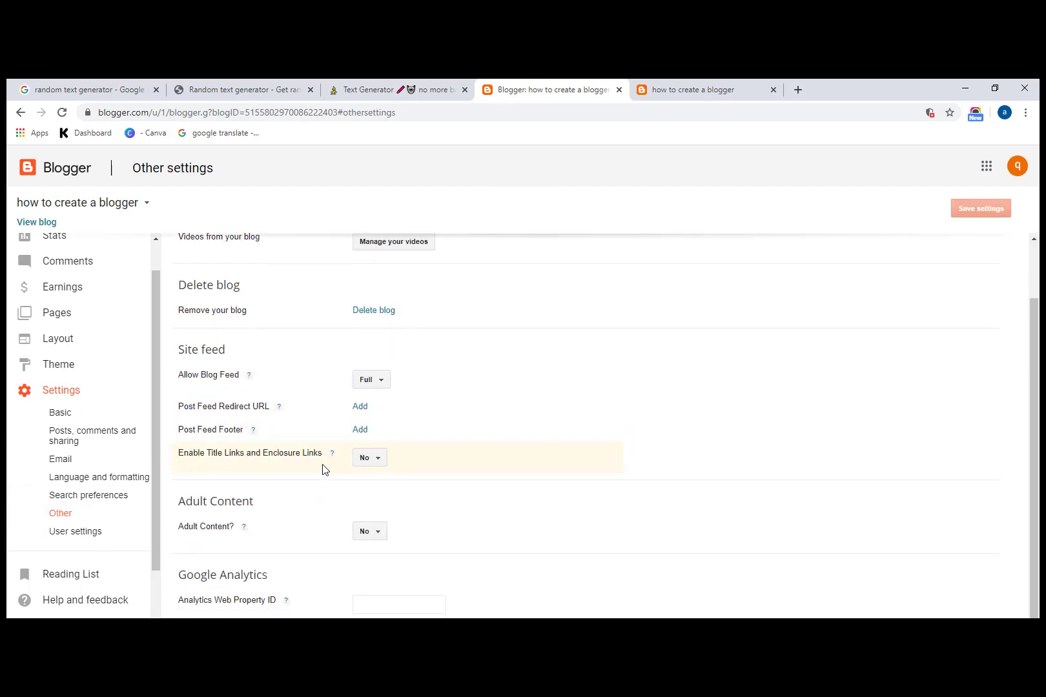
scroll(87, 520, up, 1)
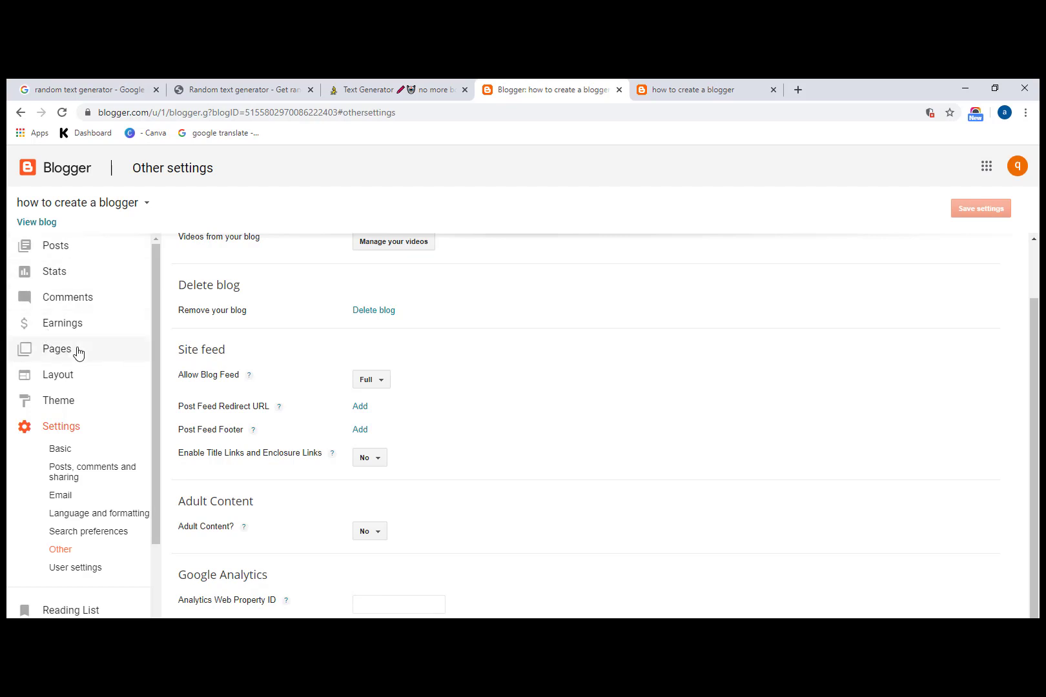
Step: Create a new blog page titled "about us"
click(52, 352)
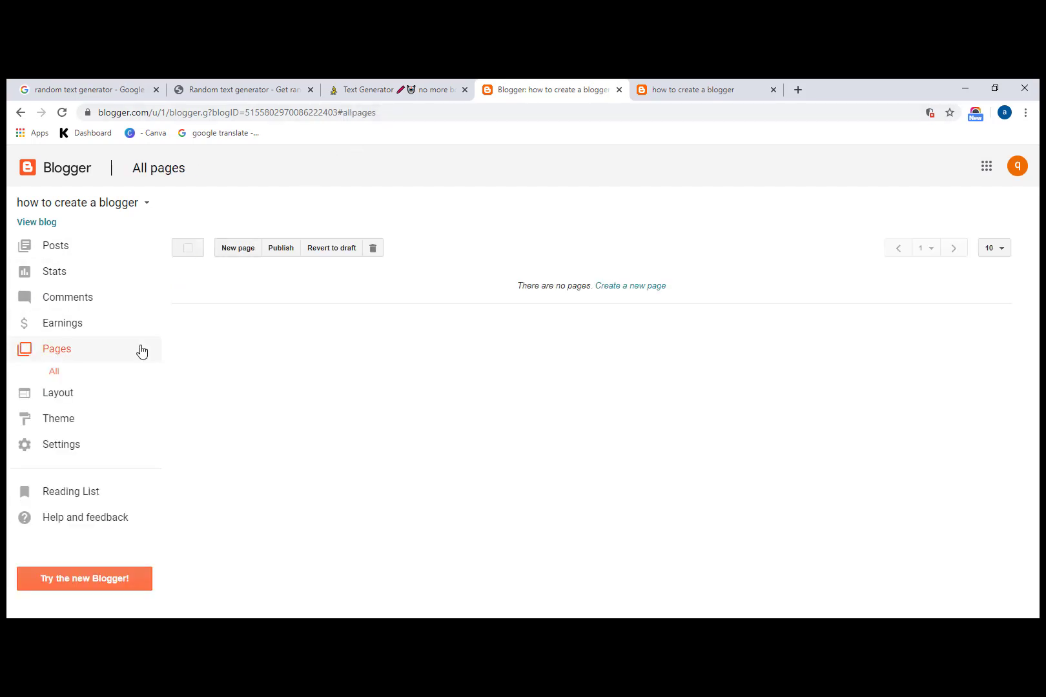
click(647, 292)
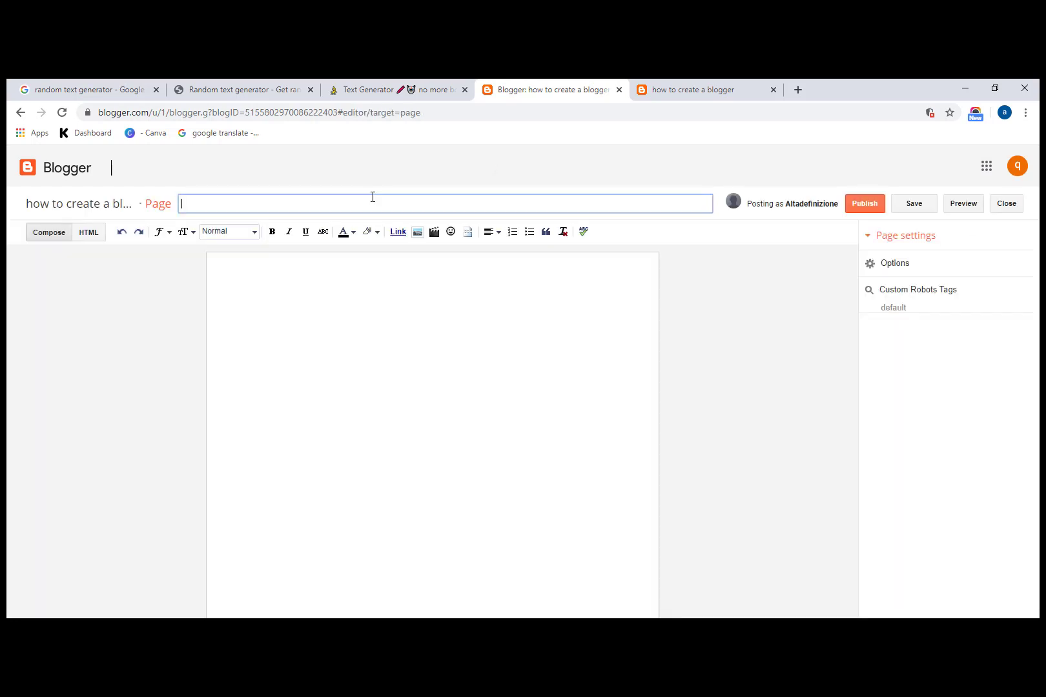
text(abu)
text(outr)
key(BackSpace)
text(us)
Step: Fill the page body with "if you have any question please contact us :" followed by the contact e-mail address
click(360, 322)
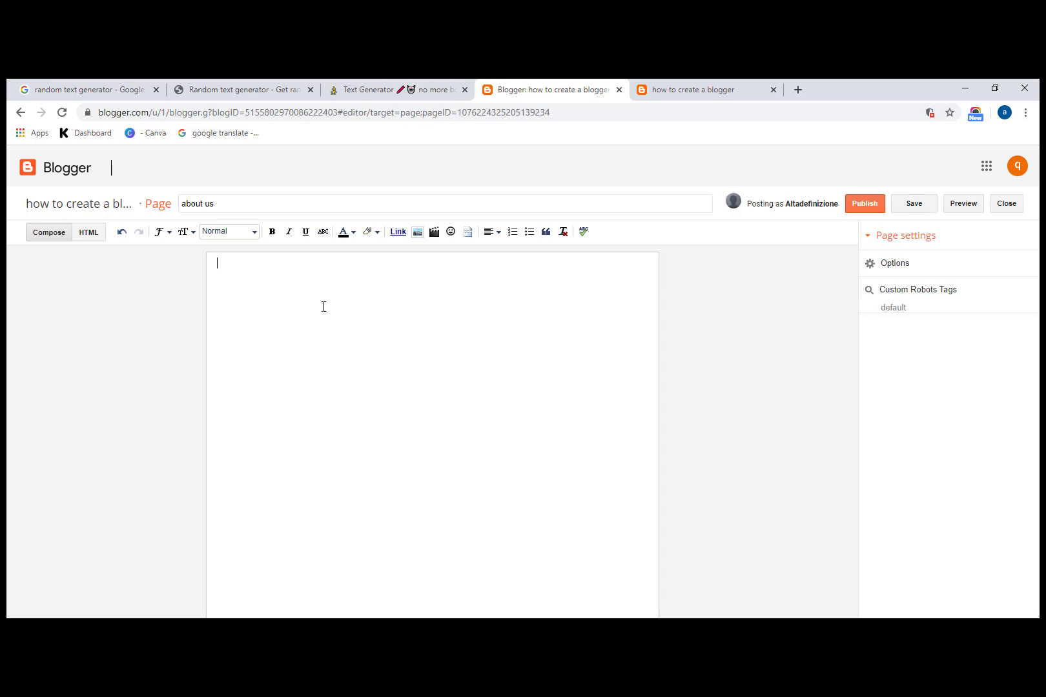
text(c)
text(v)
key(BackSpace)
key(BackSpace)
key(ctrl+v)
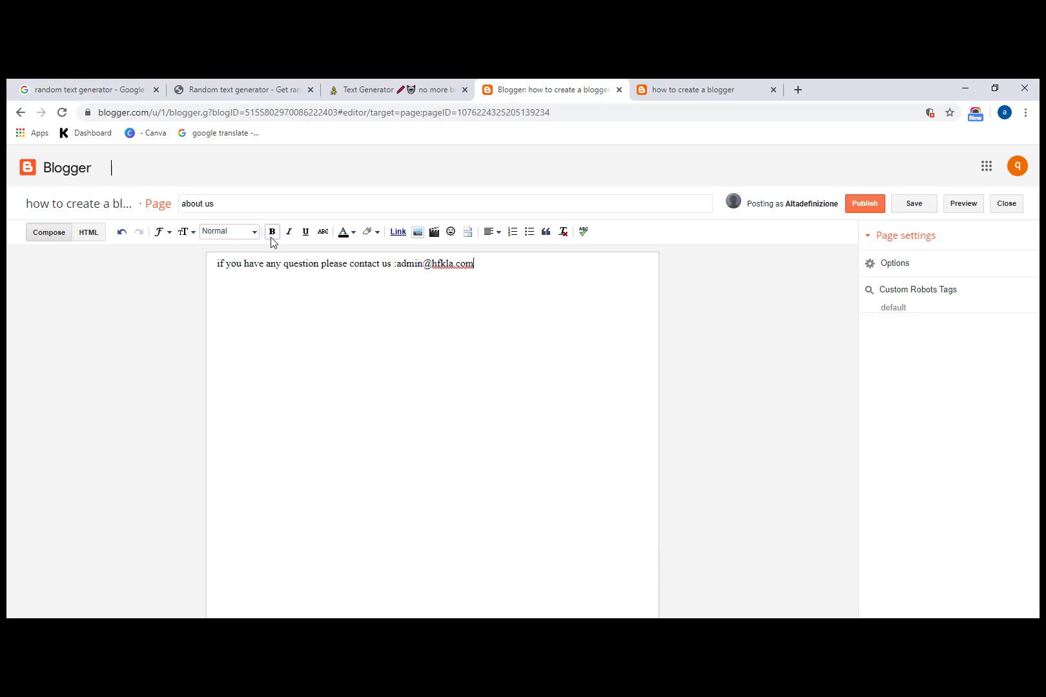
Step: Select the word "question" in the page body and look at the text colour and highlight colour palettes
drag(284, 265, 319, 267)
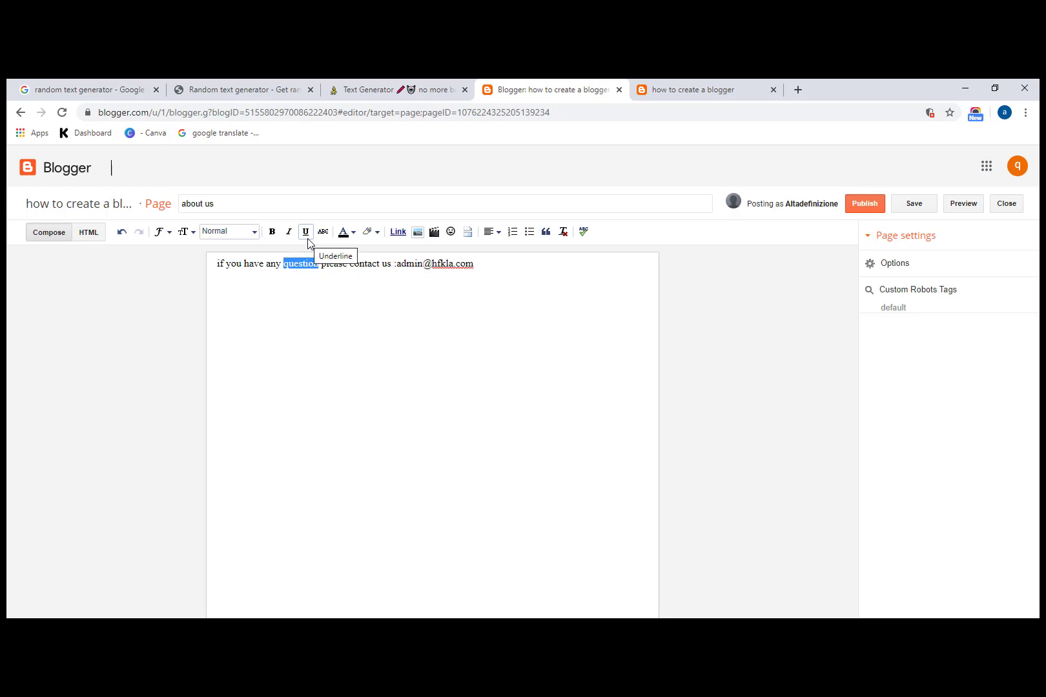
click(353, 239)
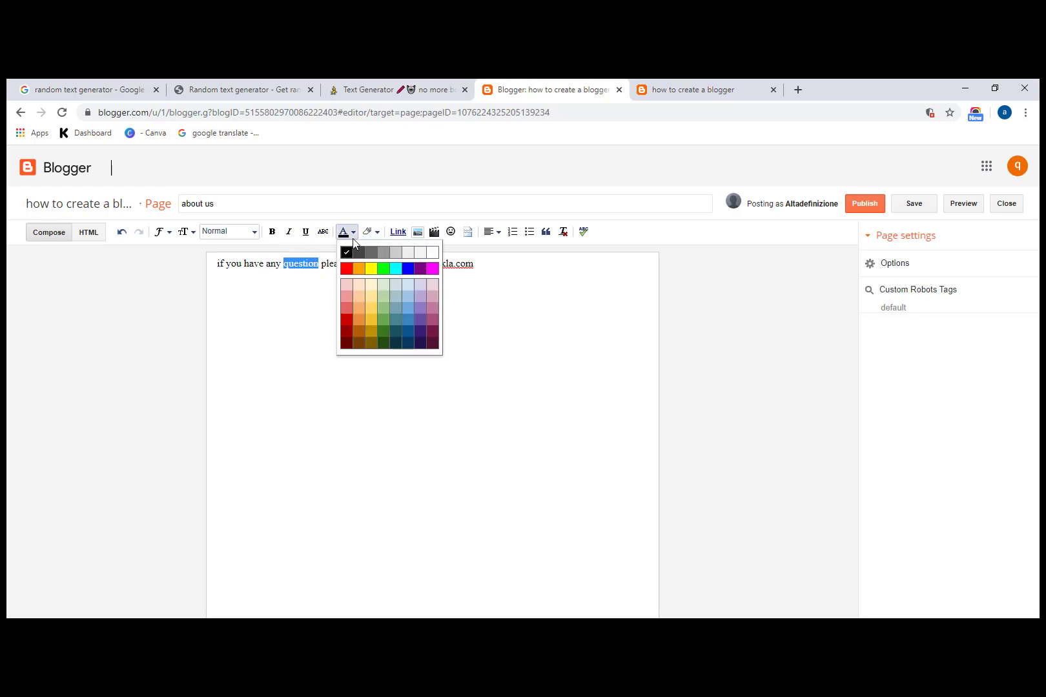
click(374, 235)
click(379, 238)
click(378, 236)
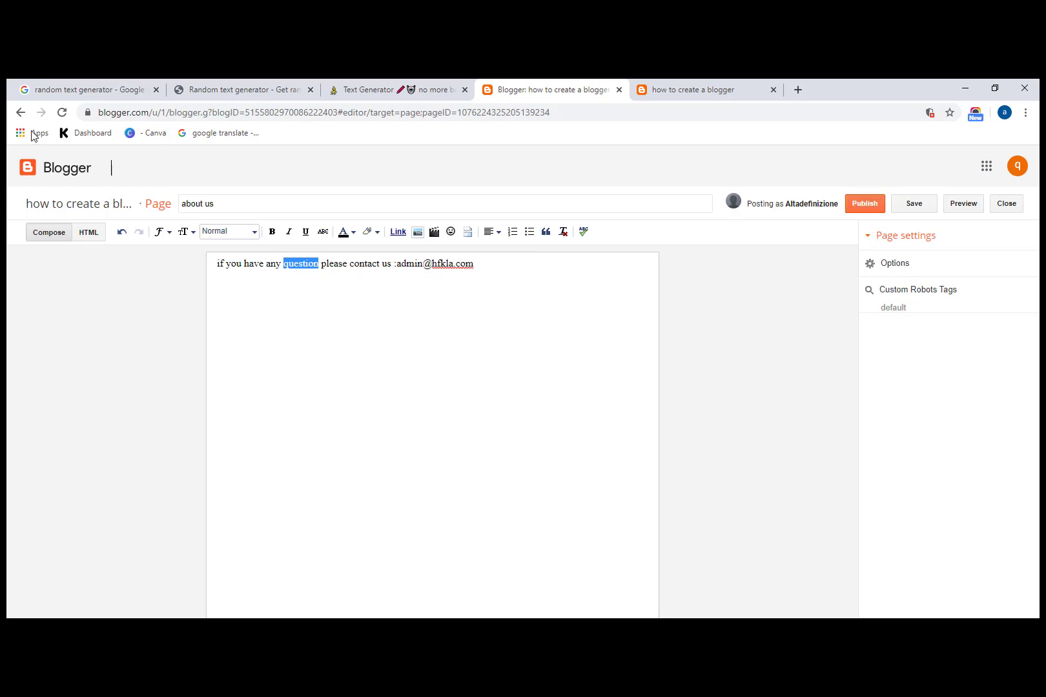
Step: Return from the page editor to the blog's dashboard and look over its posts, overview stats and published comments
click(50, 181)
click(50, 176)
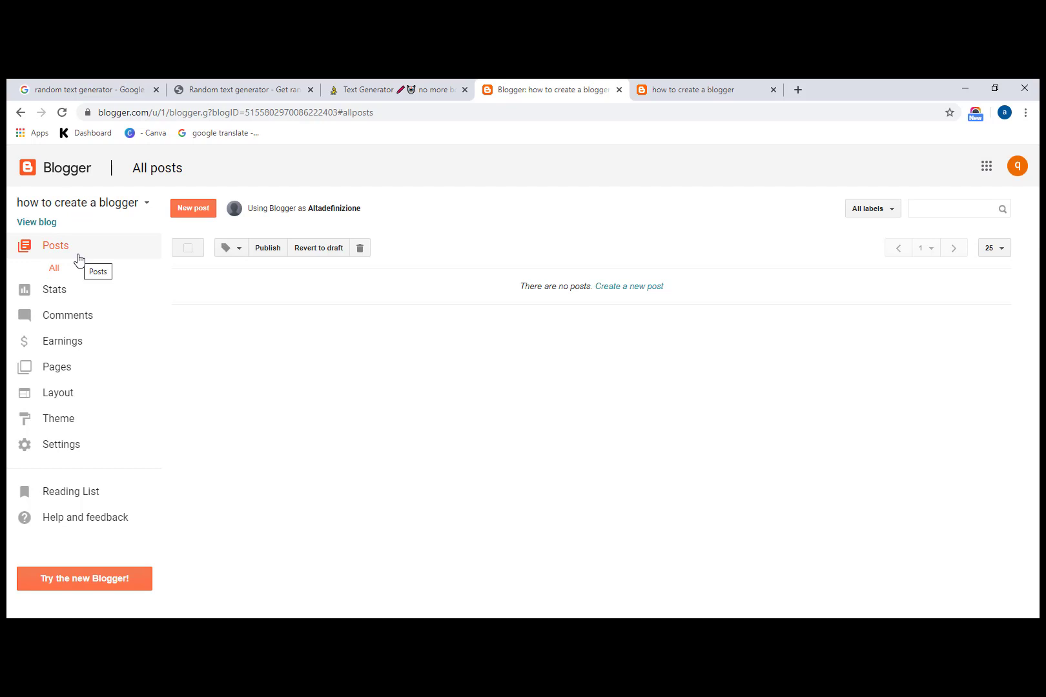
click(66, 296)
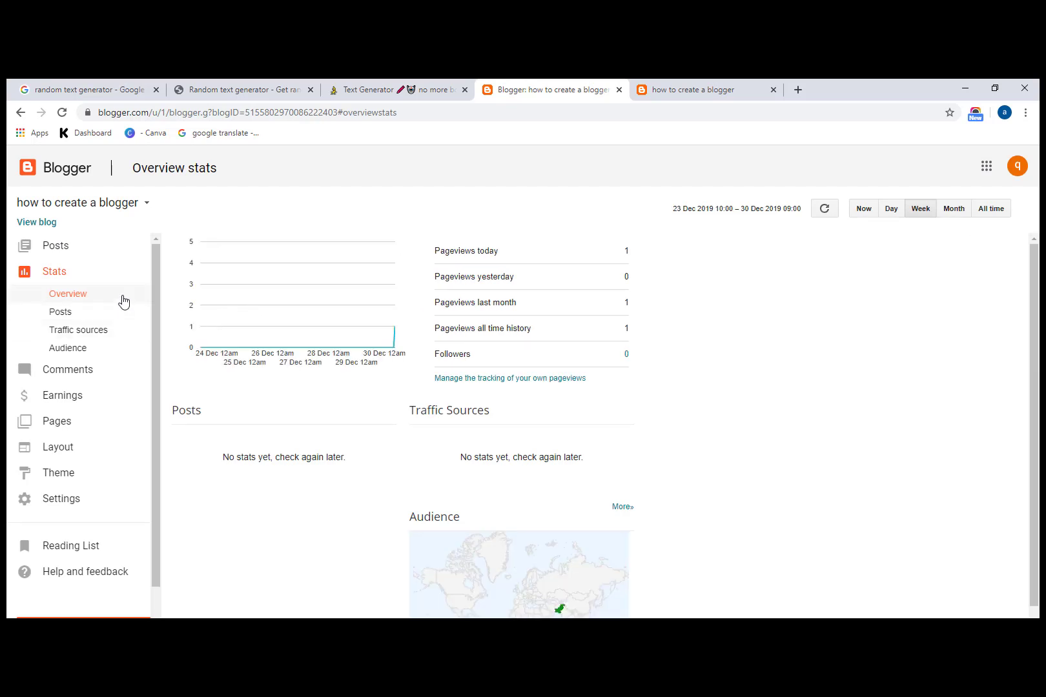
scroll(271, 330, down, 1)
scroll(270, 357, up, 1)
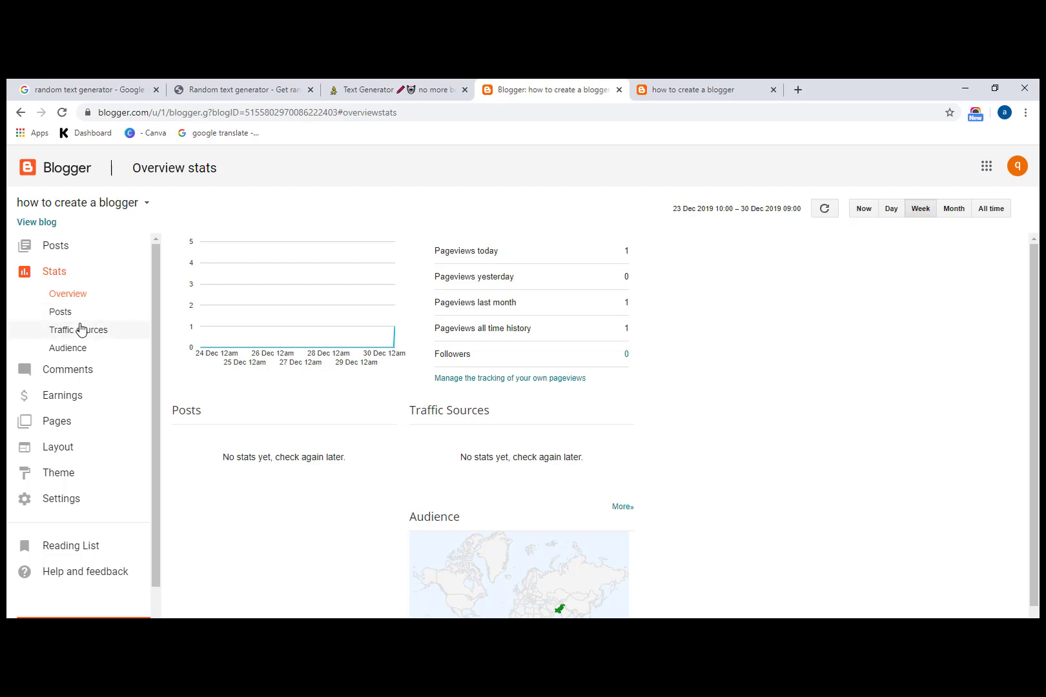
click(80, 372)
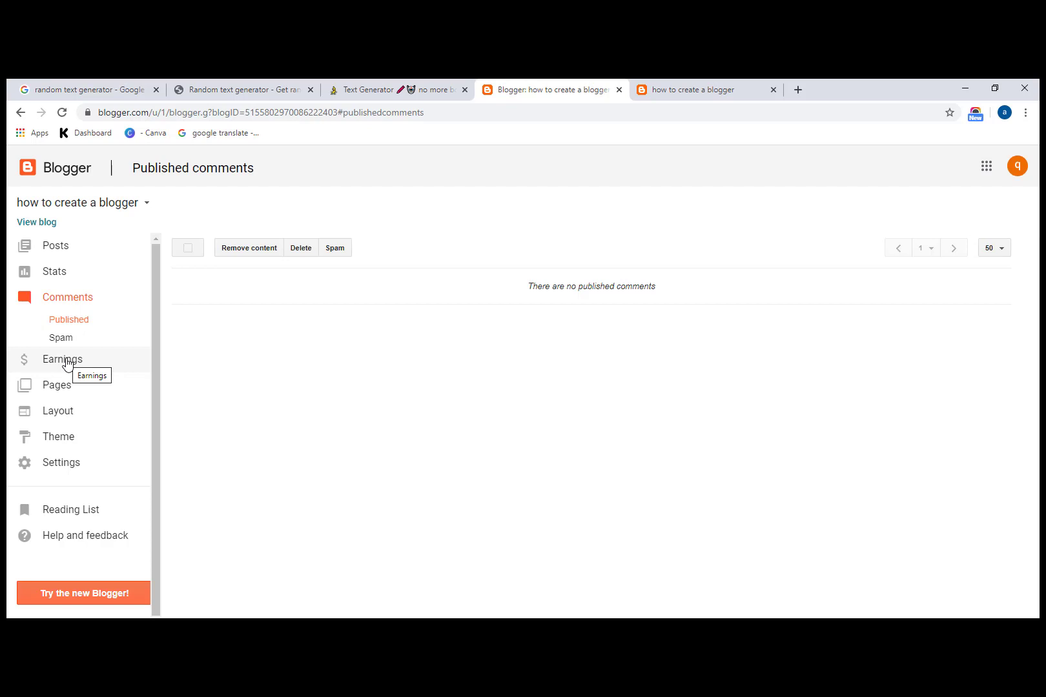
Step: Look over the gadgets in the blog's layout and the corresponding sections of the live blog page
click(75, 413)
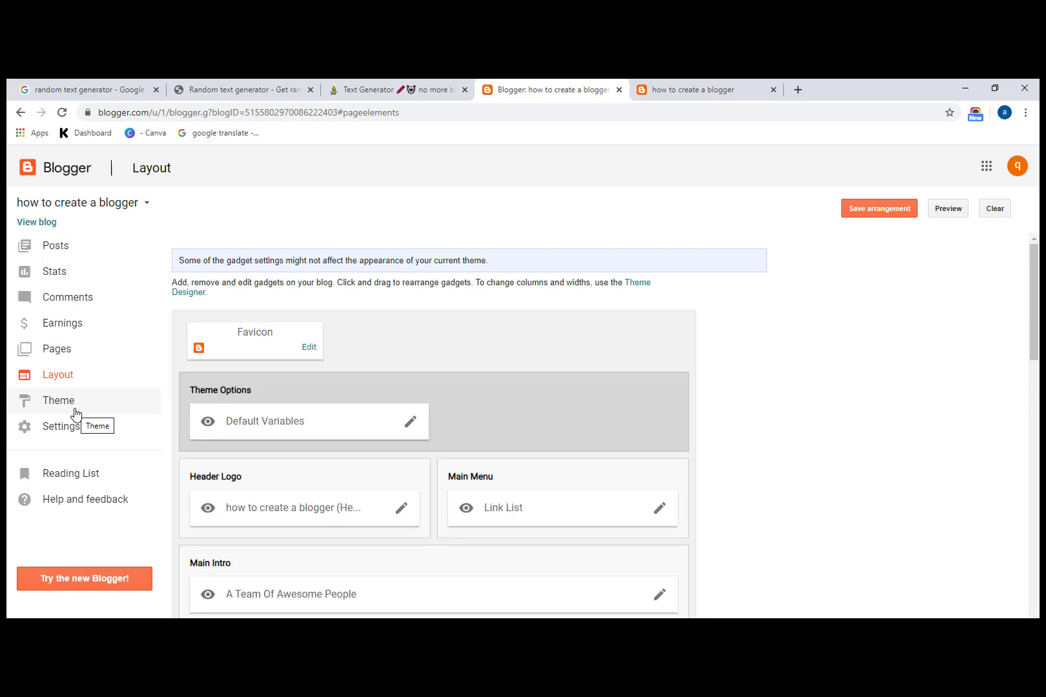
scroll(630, 455, down, 20)
scroll(633, 458, up, 20)
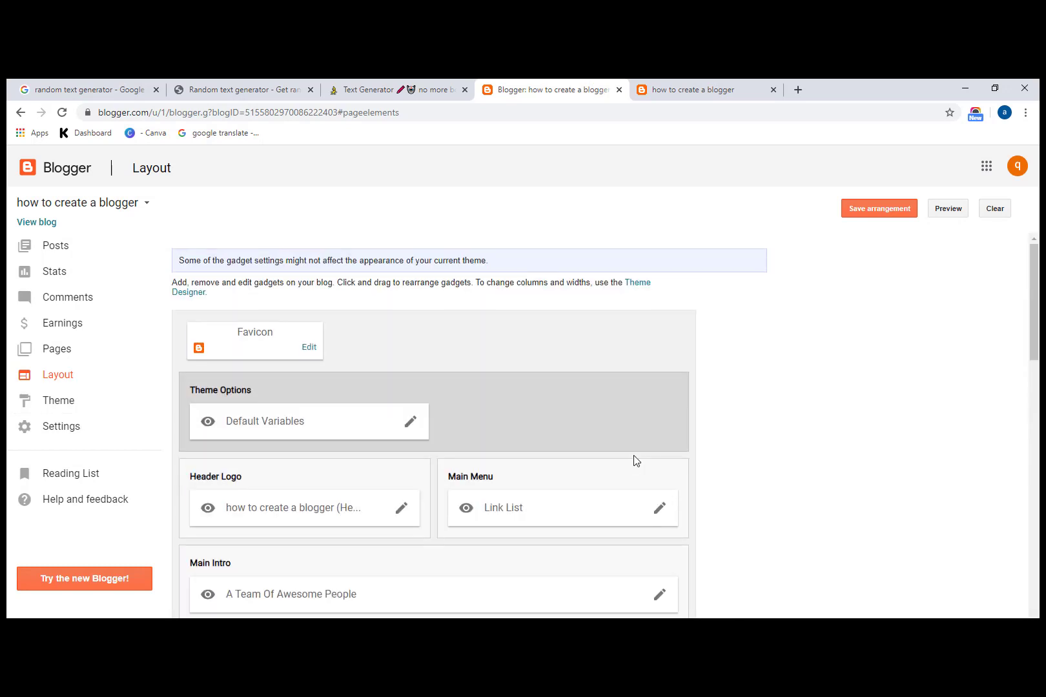
key(ctrl+Tab)
scroll(640, 490, down, 20)
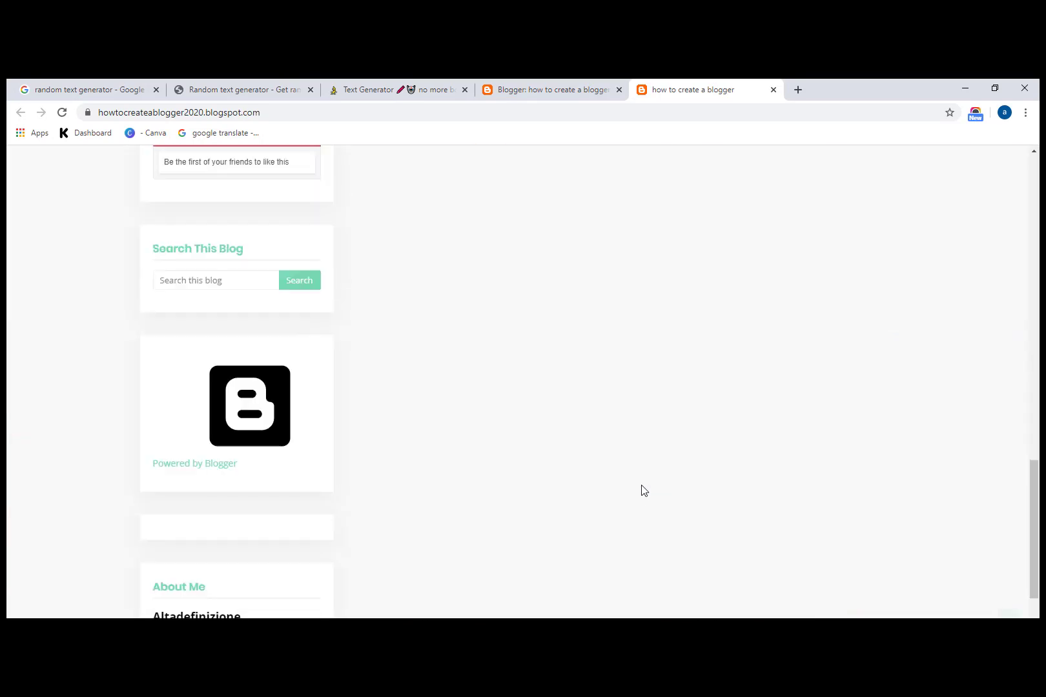
Step: Return to the blog's layout and look at the favicon upload settings, closing them without saving
scroll(456, 264, up, 20)
click(581, 89)
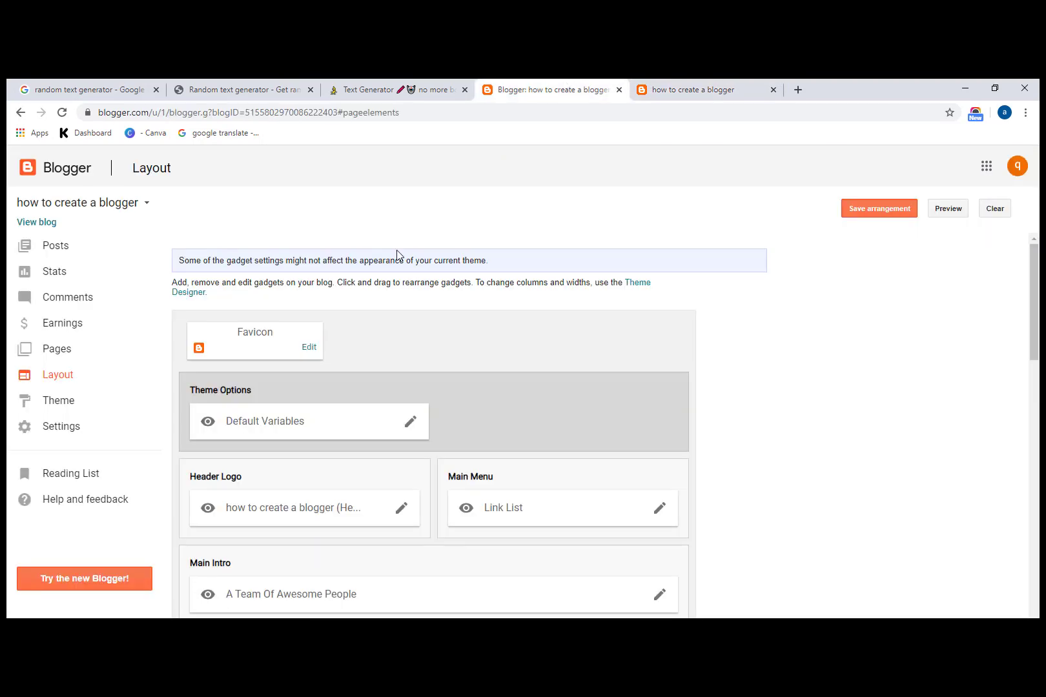
click(309, 349)
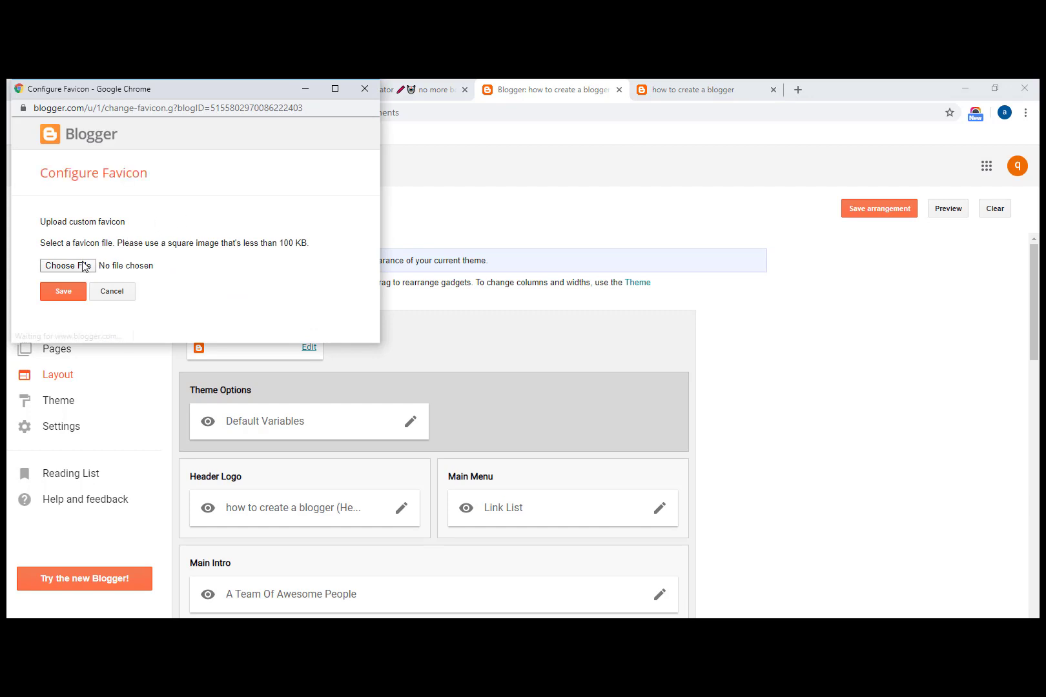
click(102, 292)
Step: Look over the title, sorting and link entries of the Default Variables gadget under Theme Options
click(411, 424)
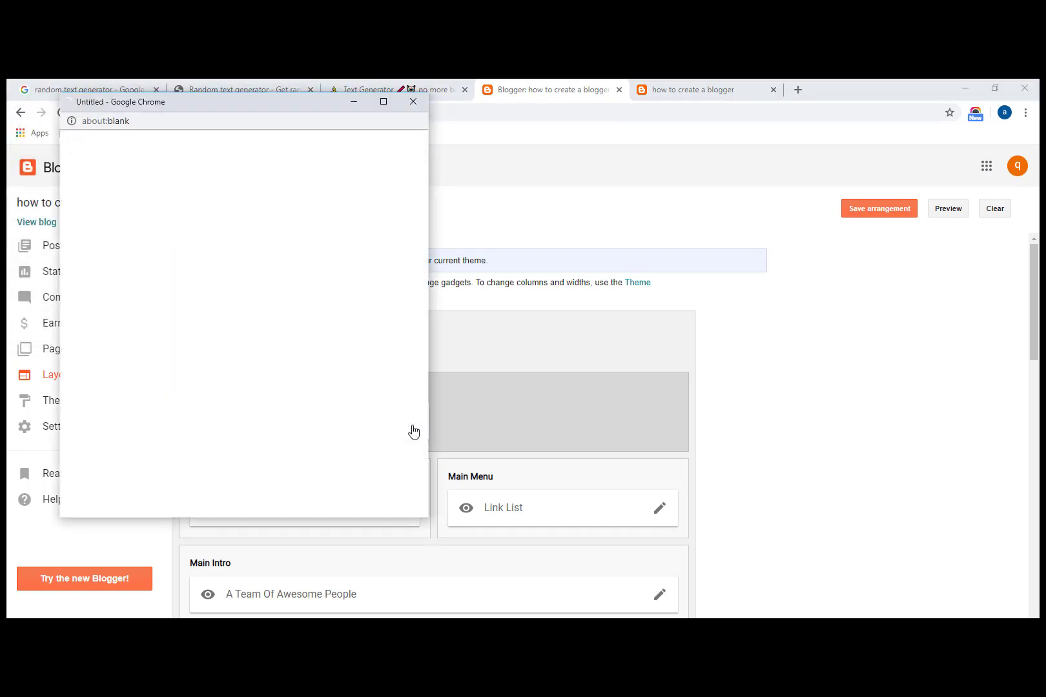
scroll(266, 291, down, 1)
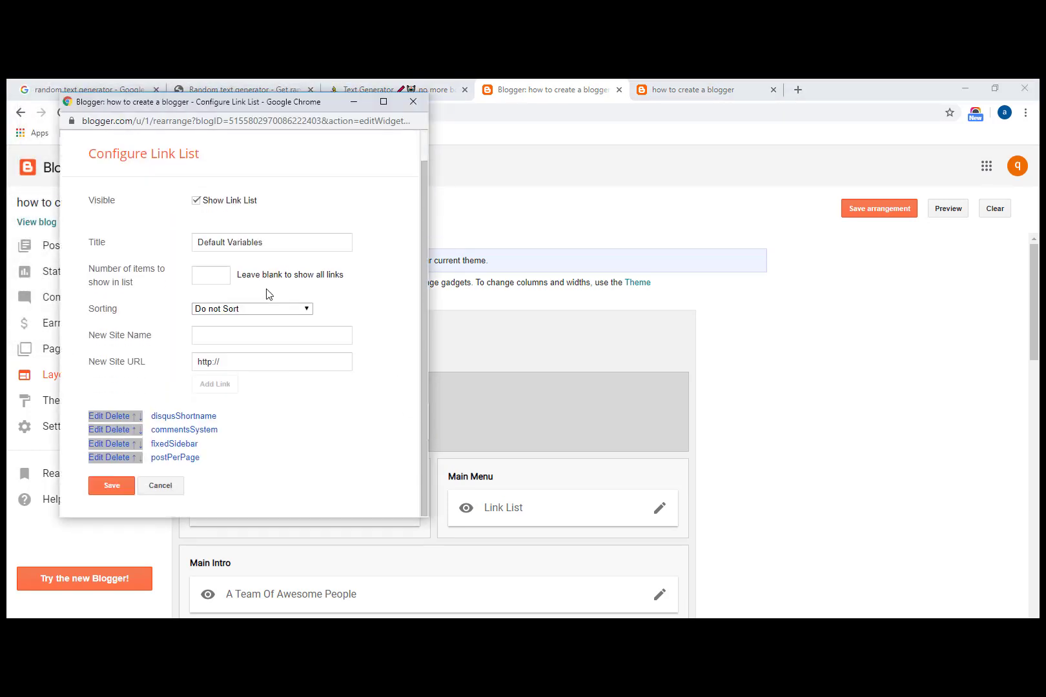
scroll(266, 291, up, 1)
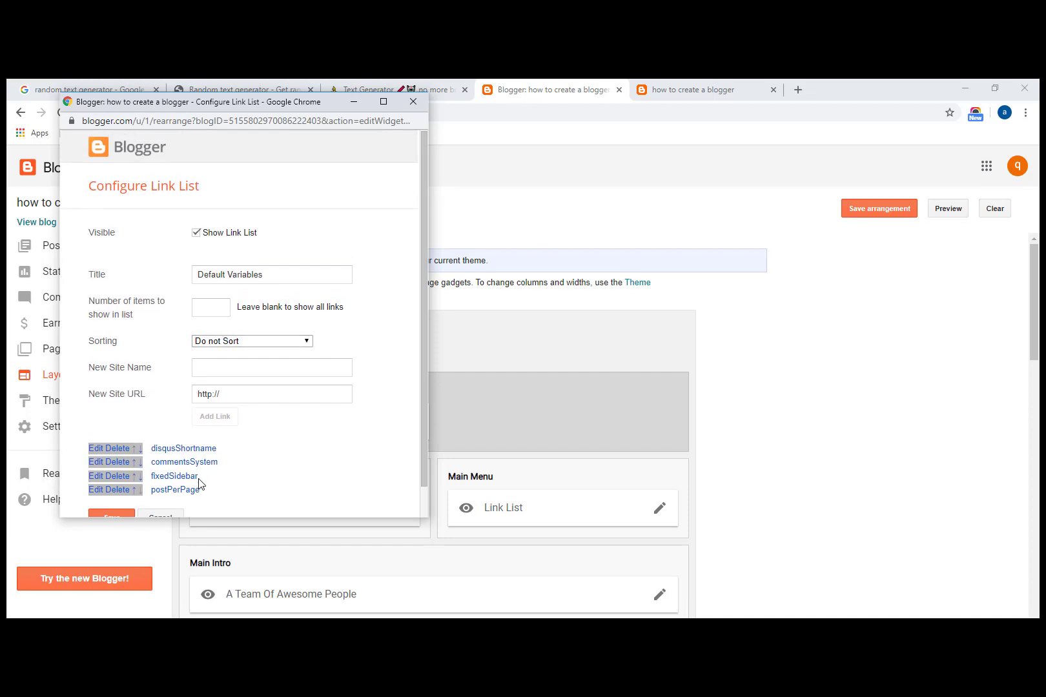
Step: Check the live blog's navigation menu and examine the Main Menu link list's entries and new site fields, cancelling without saving
click(758, 84)
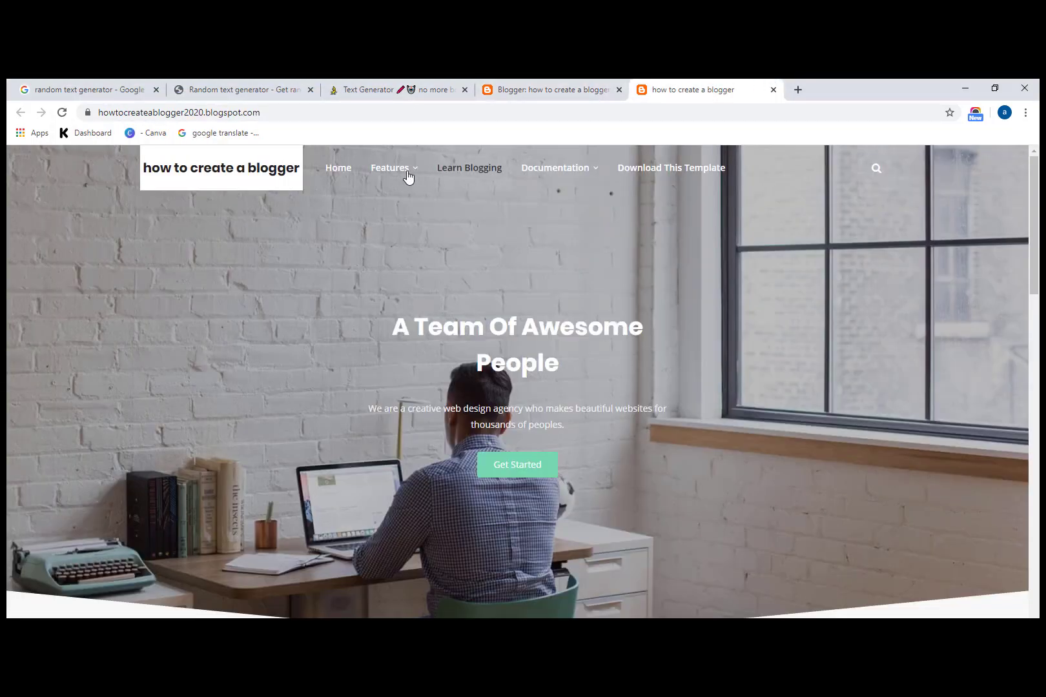
click(571, 88)
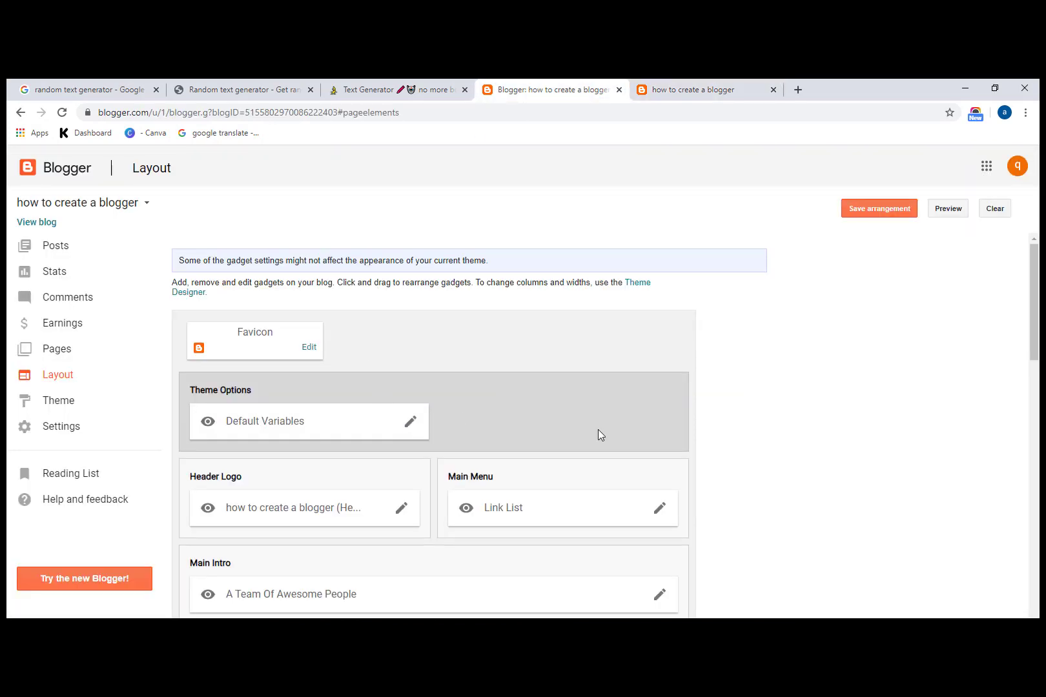
click(659, 509)
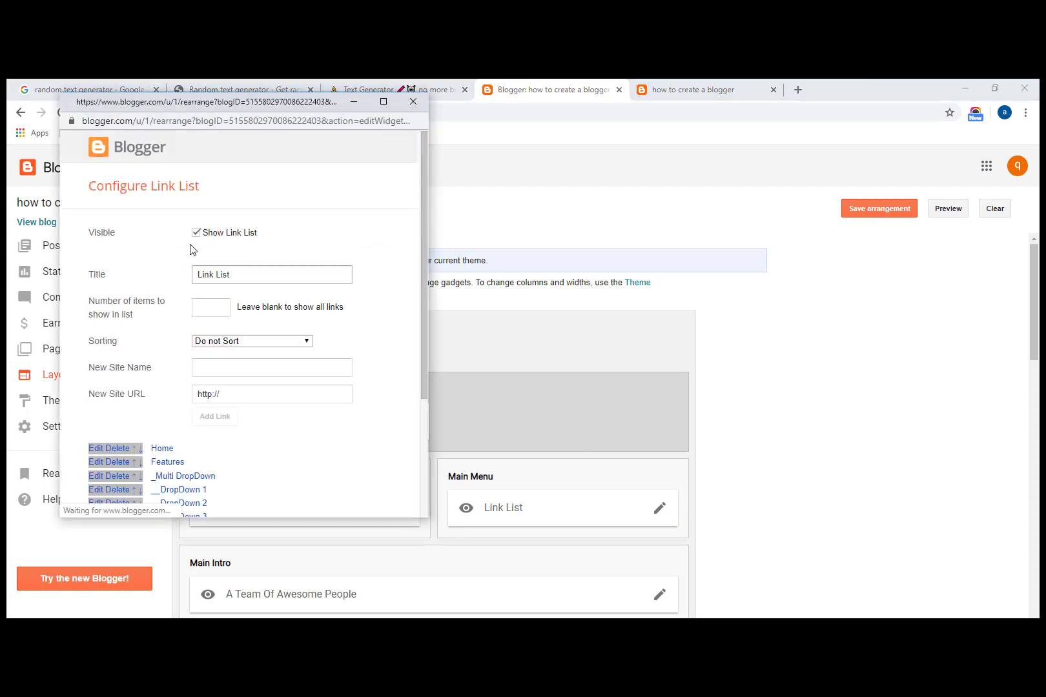
scroll(215, 352, down, 3)
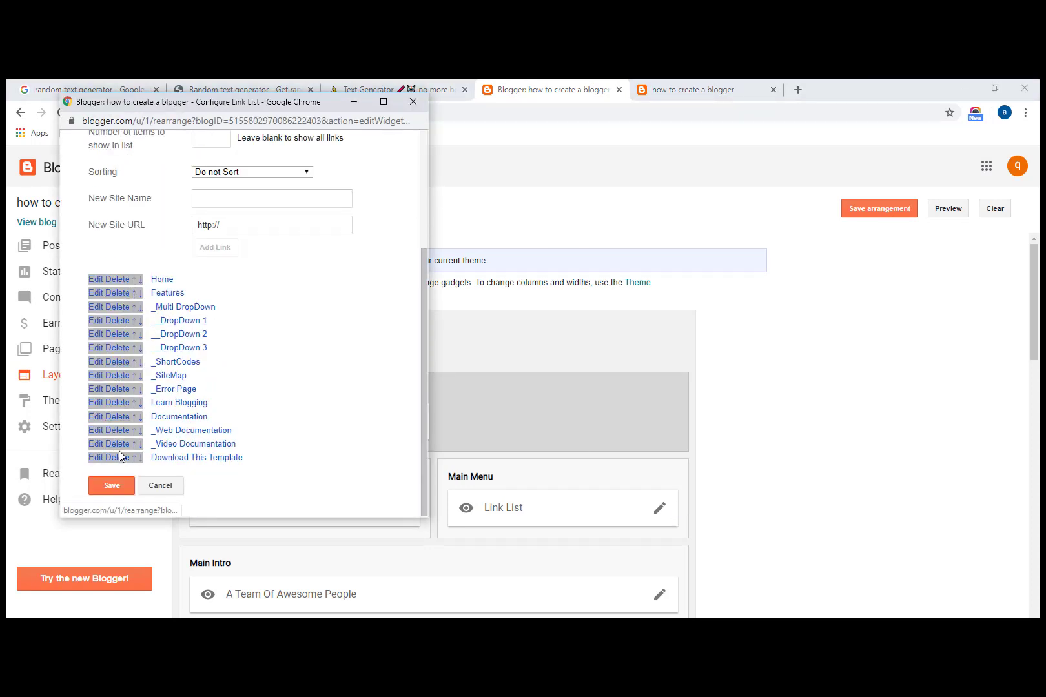
scroll(120, 452, up, 3)
click(238, 370)
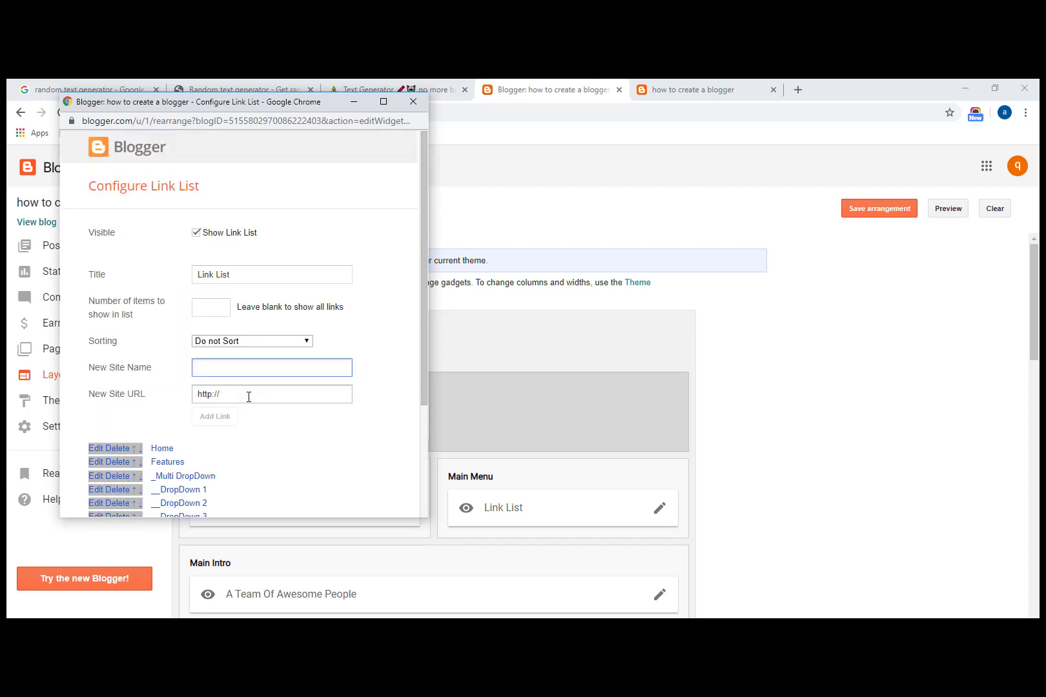
click(248, 396)
key(ctrl+a)
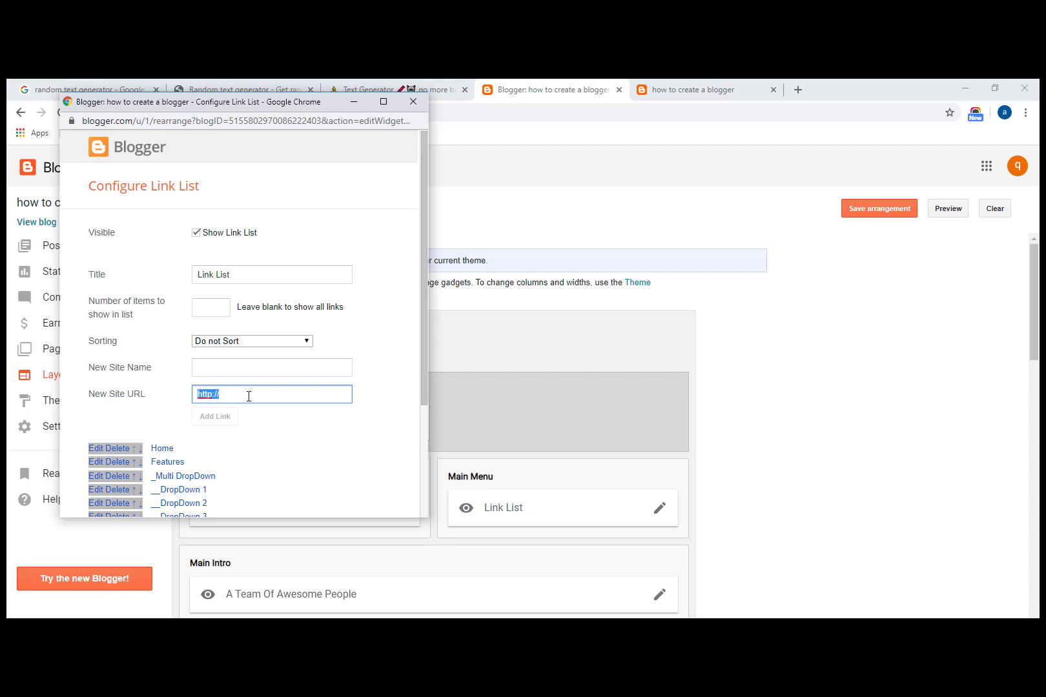
scroll(250, 397, down, 3)
click(159, 487)
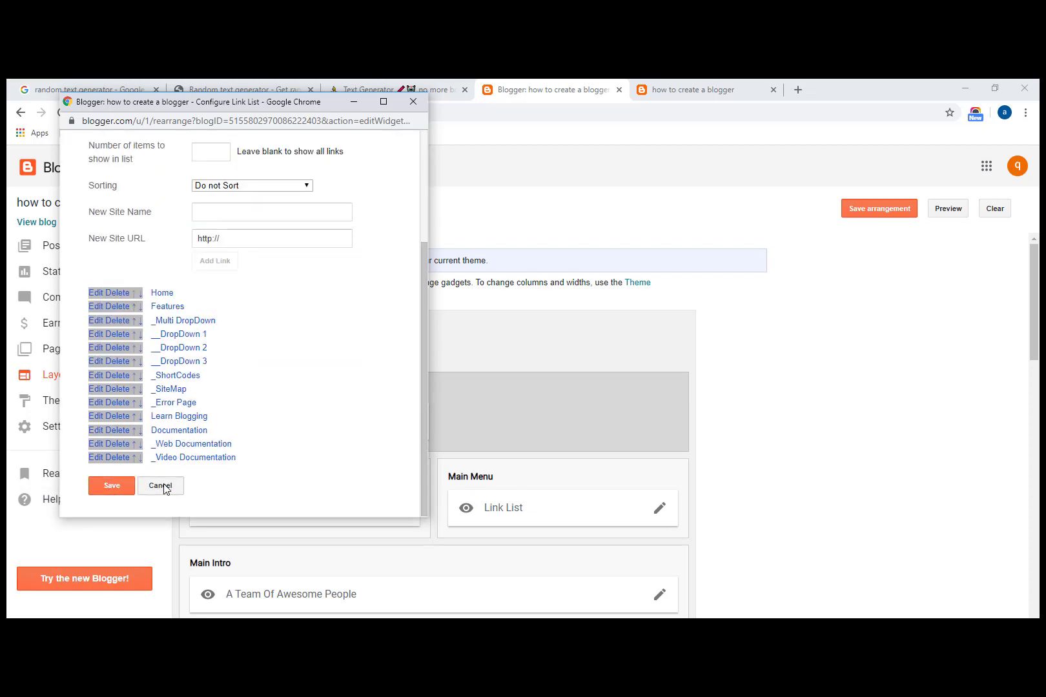
Step: Look over the layout's posts, sidebar and footer gadgets and the matching sections down the live blog page
scroll(614, 466, down, 5)
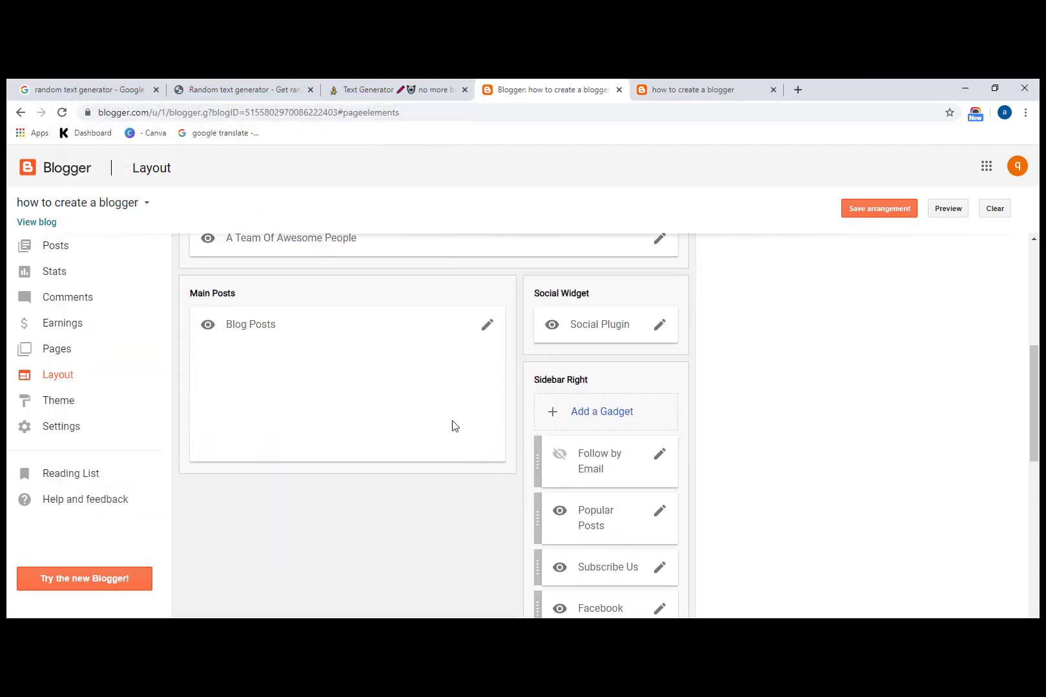
scroll(605, 457, down, 5)
click(693, 90)
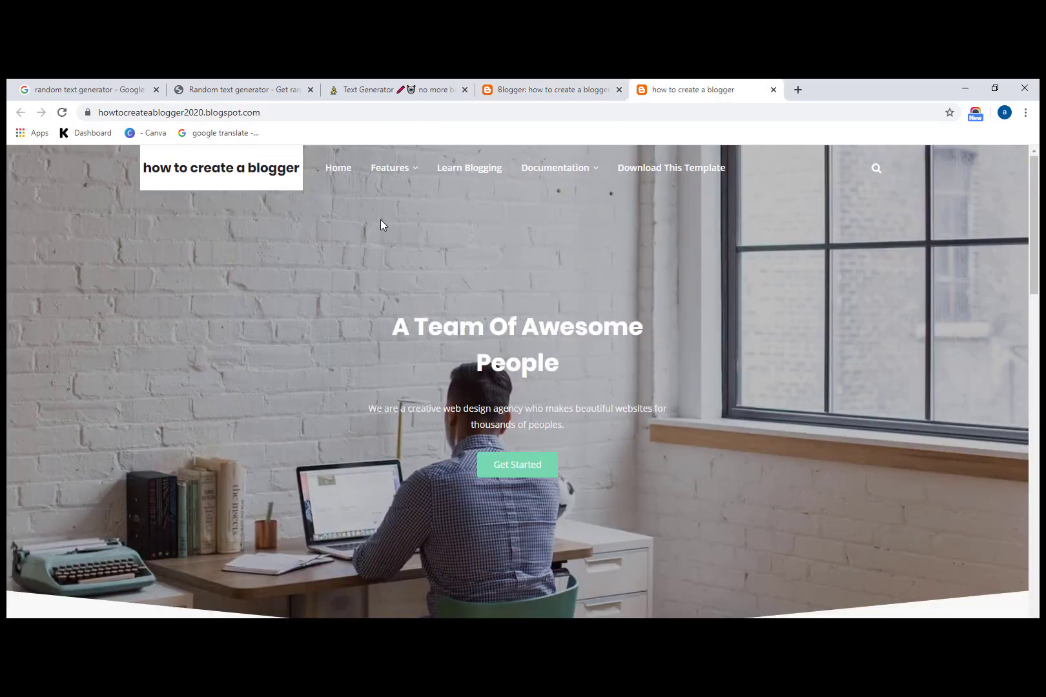
scroll(380, 223, down, 15)
scroll(235, 346, up, 15)
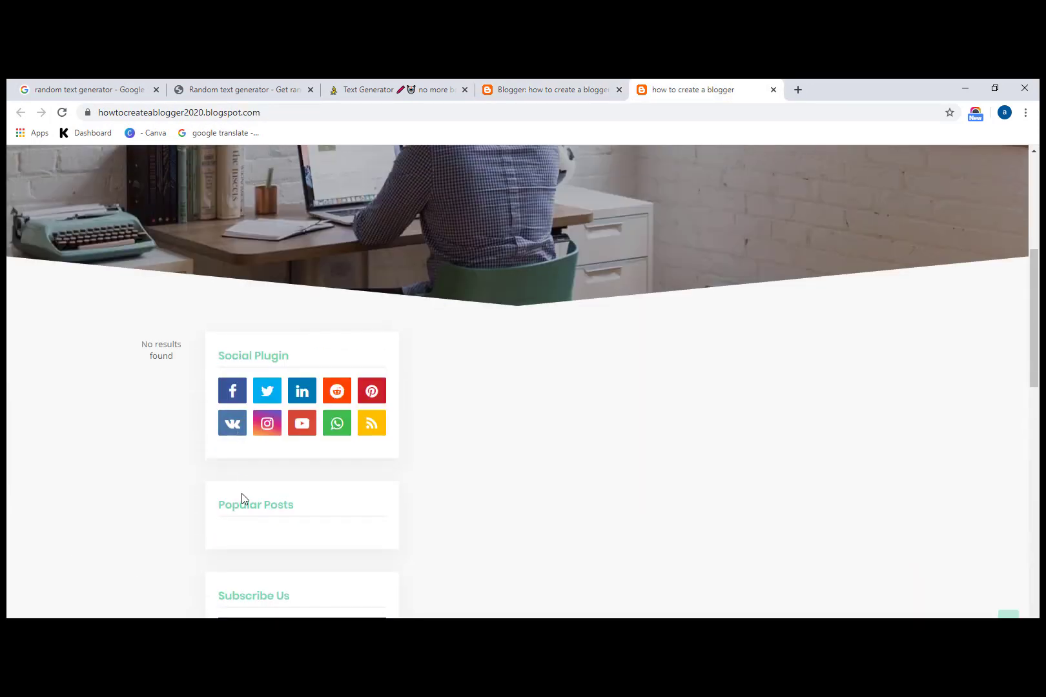
scroll(291, 500, down, 15)
scroll(287, 510, up, 15)
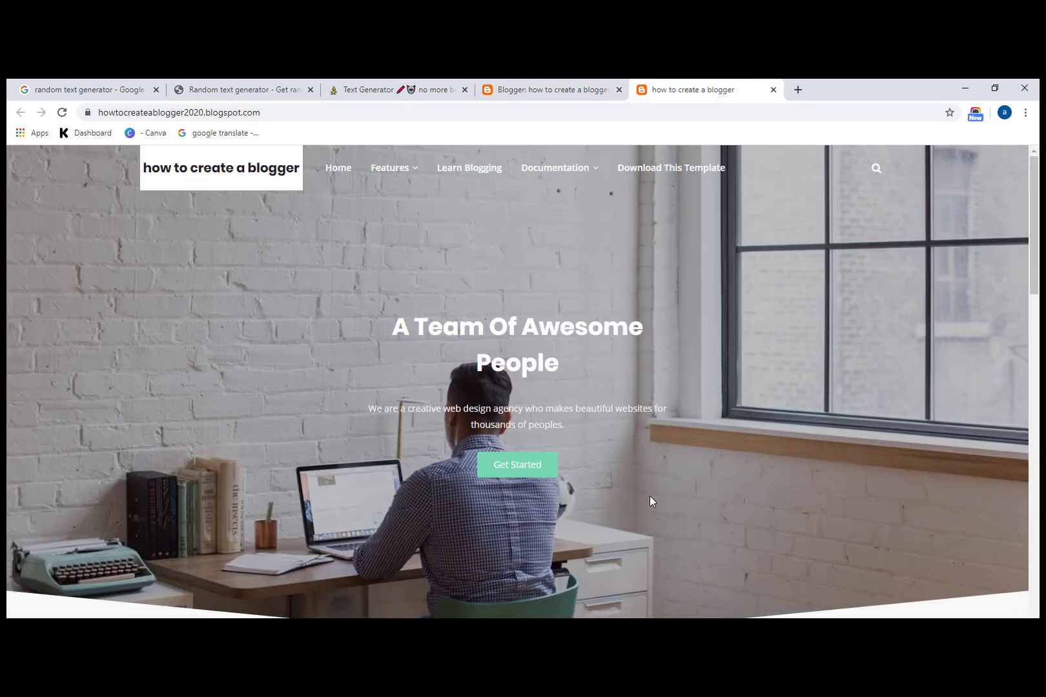
Step: Compare the layout's header logo, main menu and main intro gadgets with the header area of the live blog
click(553, 90)
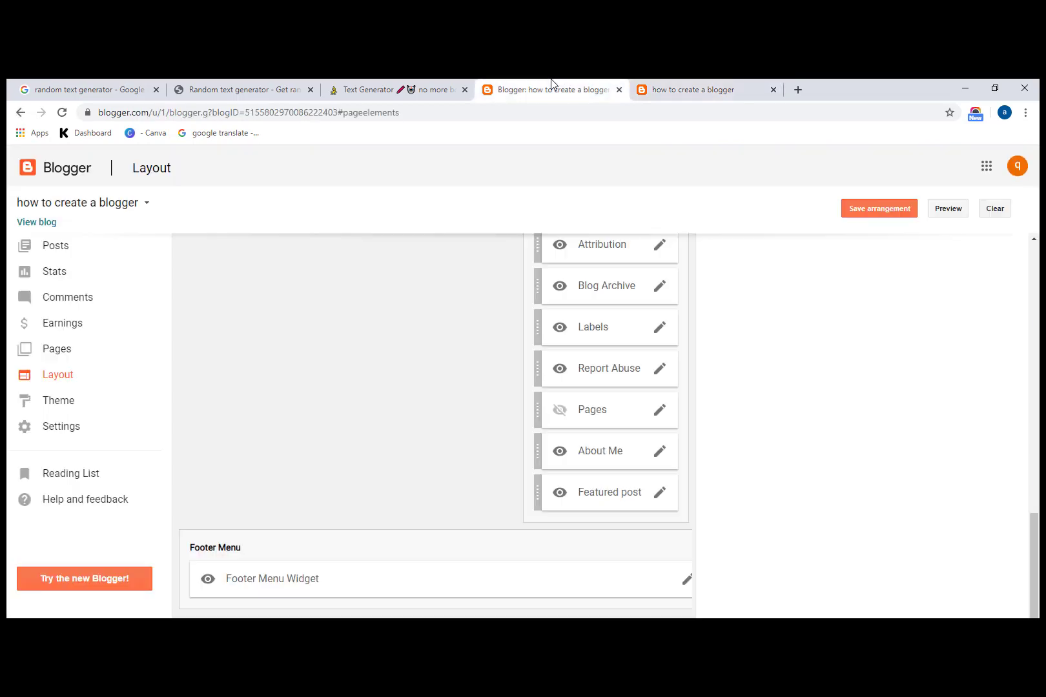
scroll(626, 423, up, 4)
scroll(625, 426, up, 10)
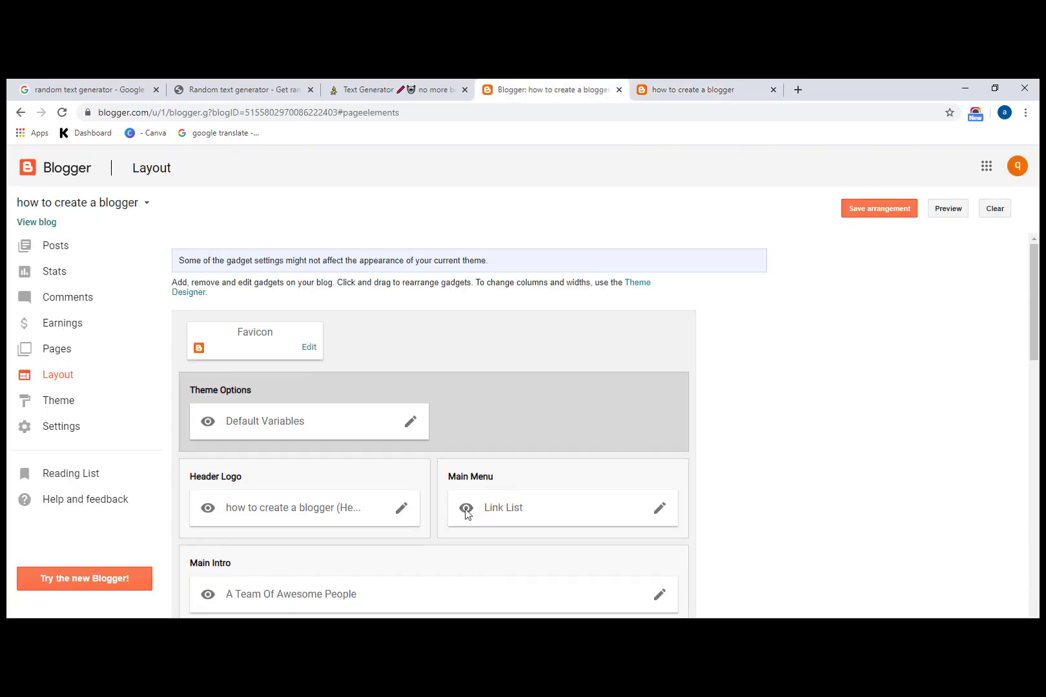
scroll(584, 383, down, 5)
click(664, 92)
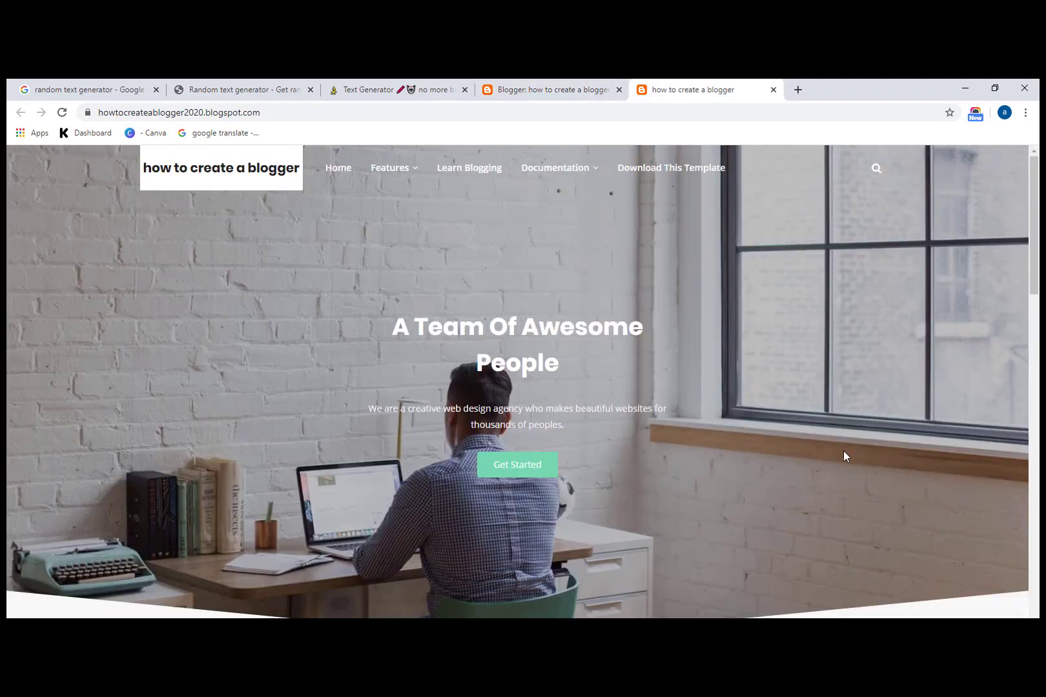
click(603, 86)
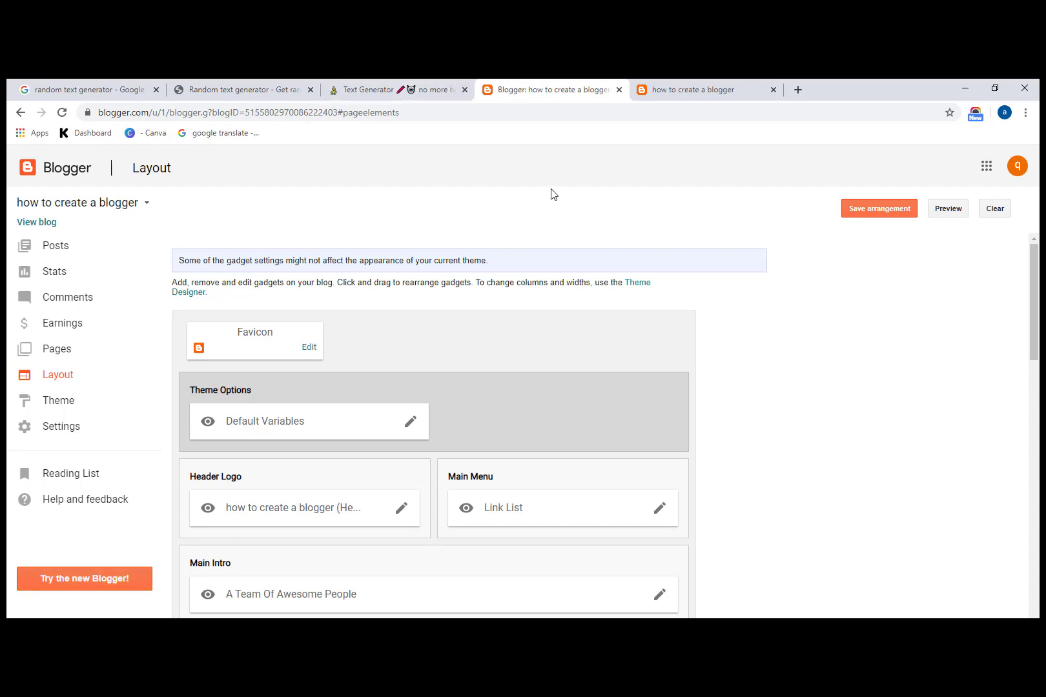
click(662, 84)
click(550, 90)
scroll(1034, 304, down, 1)
click(686, 94)
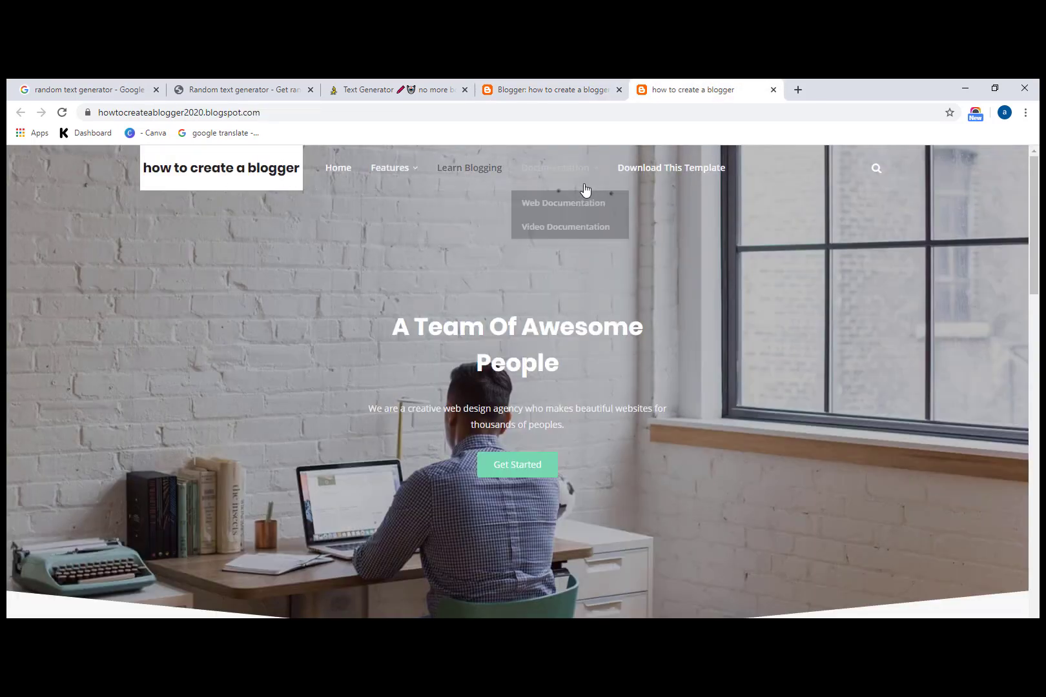
click(546, 90)
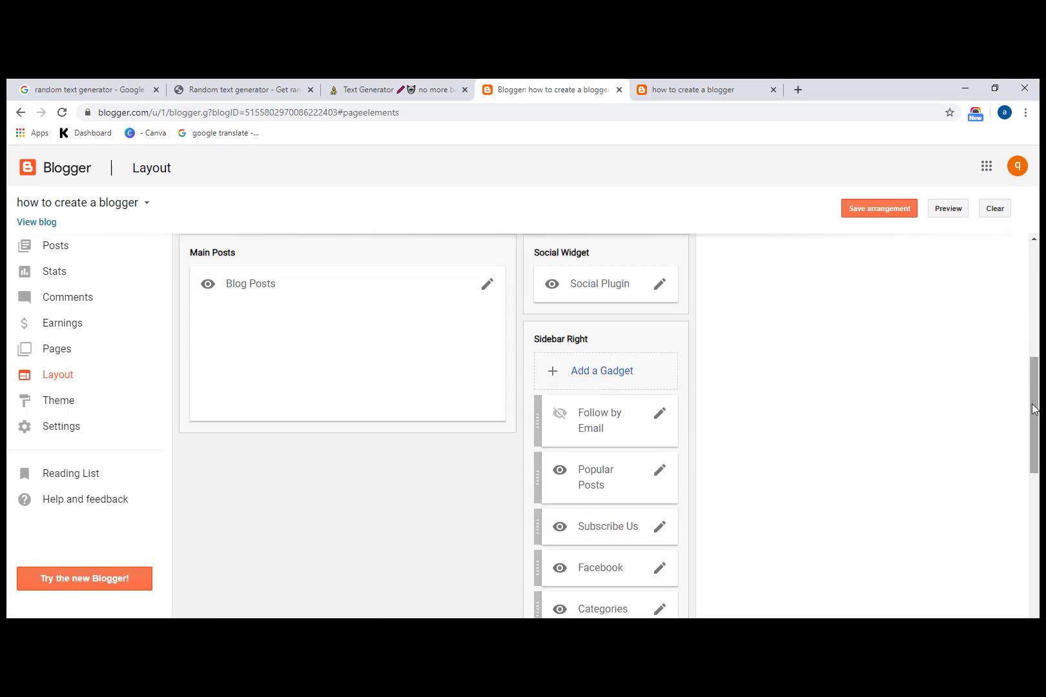
Step: Examine the Main Intro image gadget's title, caption, link and image settings in the layout, and cancel without saving
scroll(799, 301, down, 5)
scroll(822, 373, up, 4)
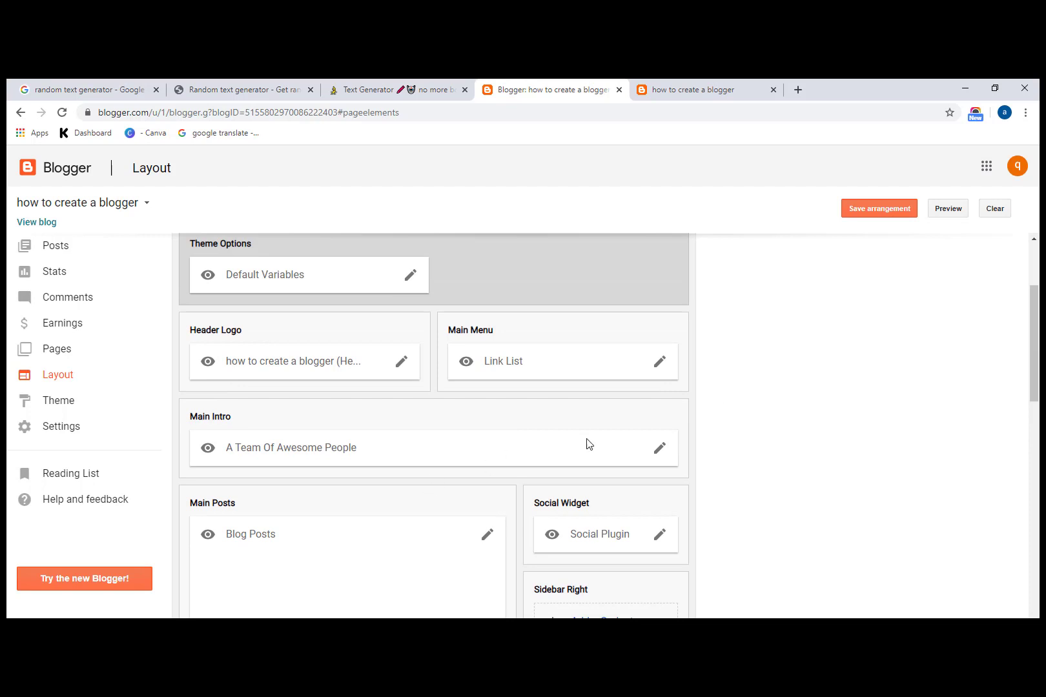
click(658, 451)
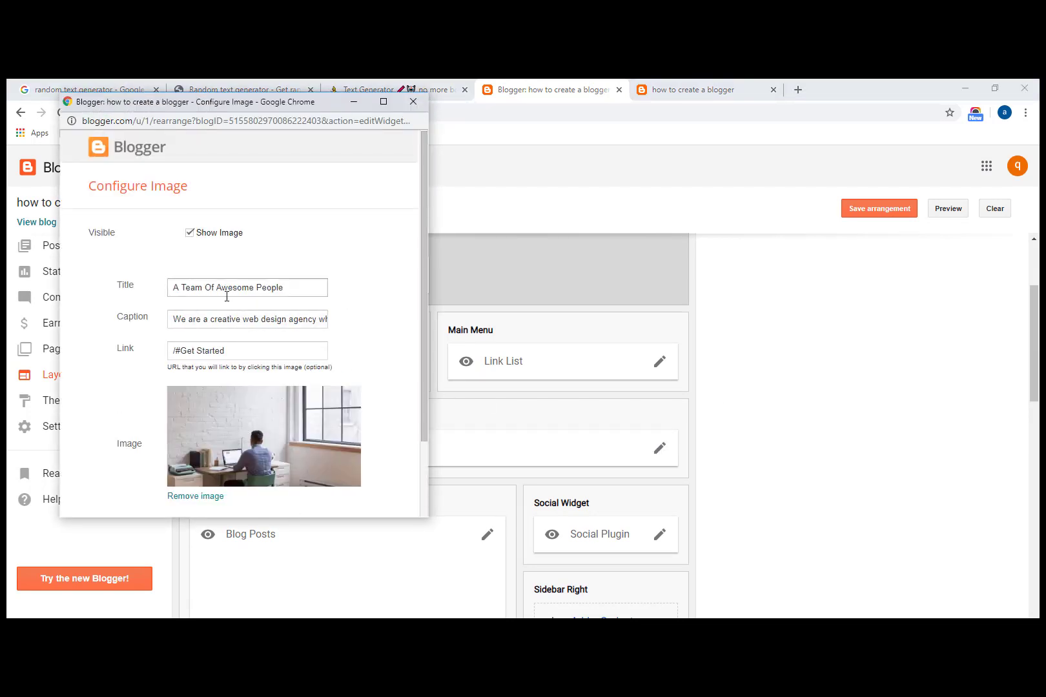
scroll(246, 245, down, 2)
scroll(226, 314, up, 2)
scroll(171, 459, down, 2)
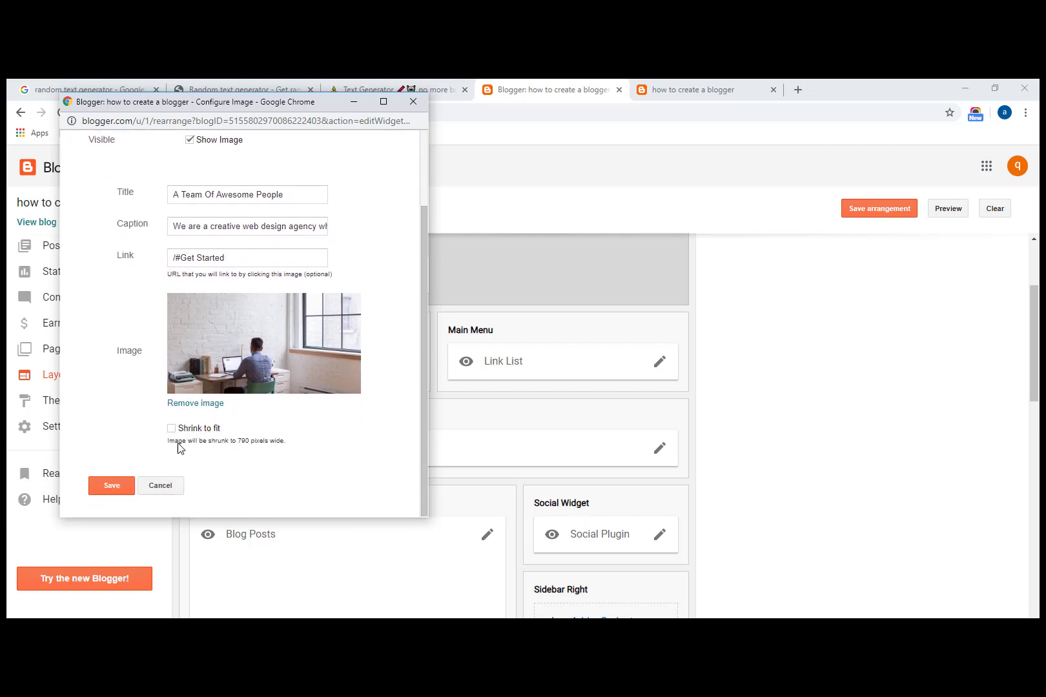
click(166, 487)
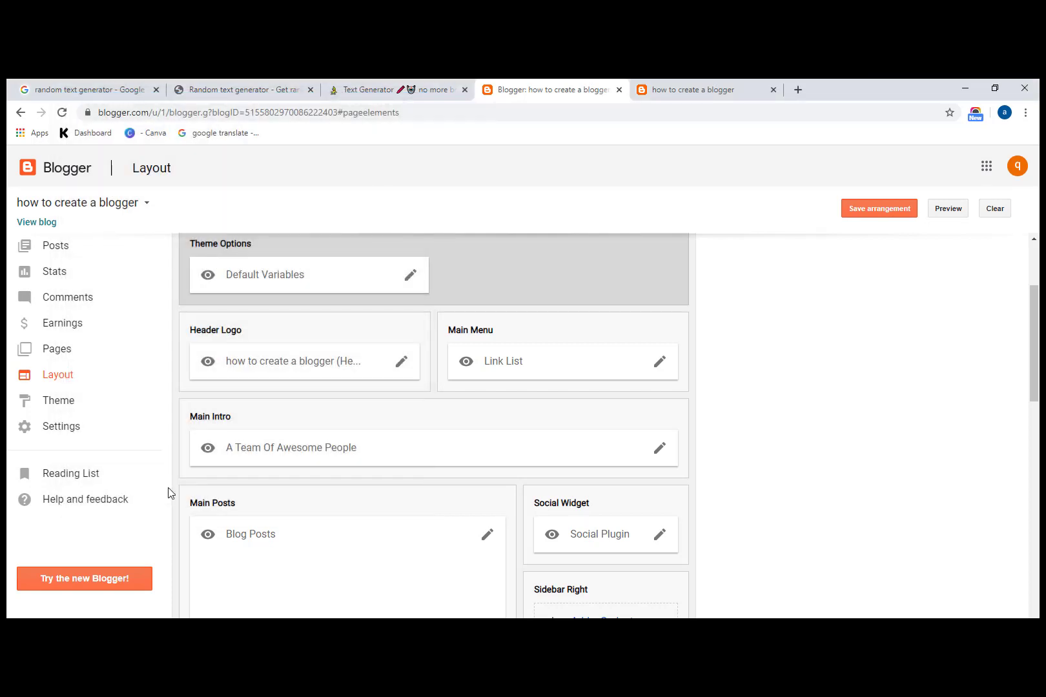